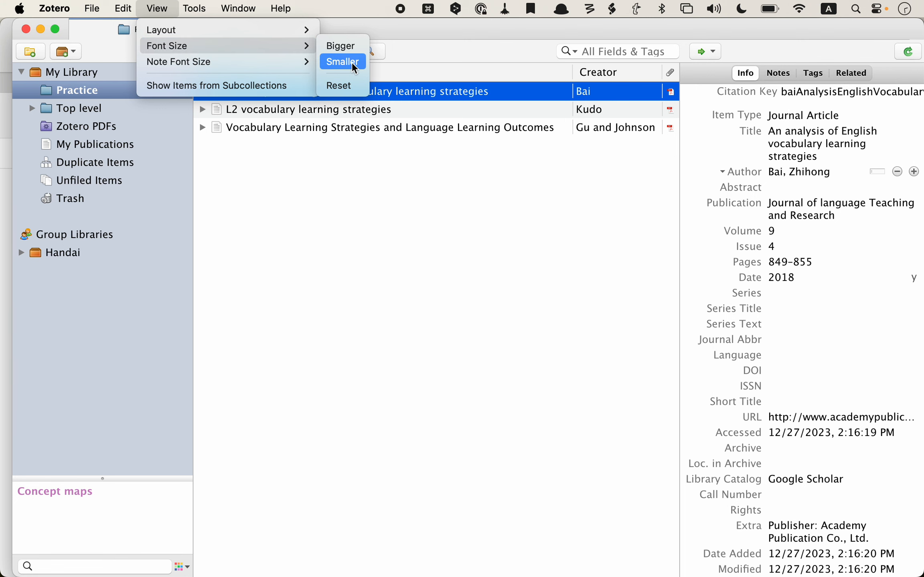
Step: Make the interface font one step smaller via View > Font Size, then one step bigger again
click(352, 62)
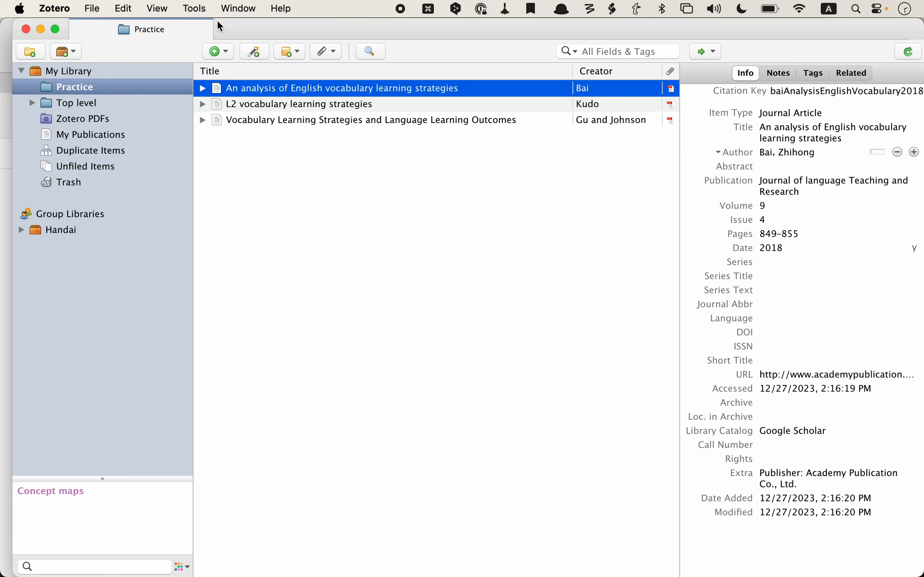
click(201, 9)
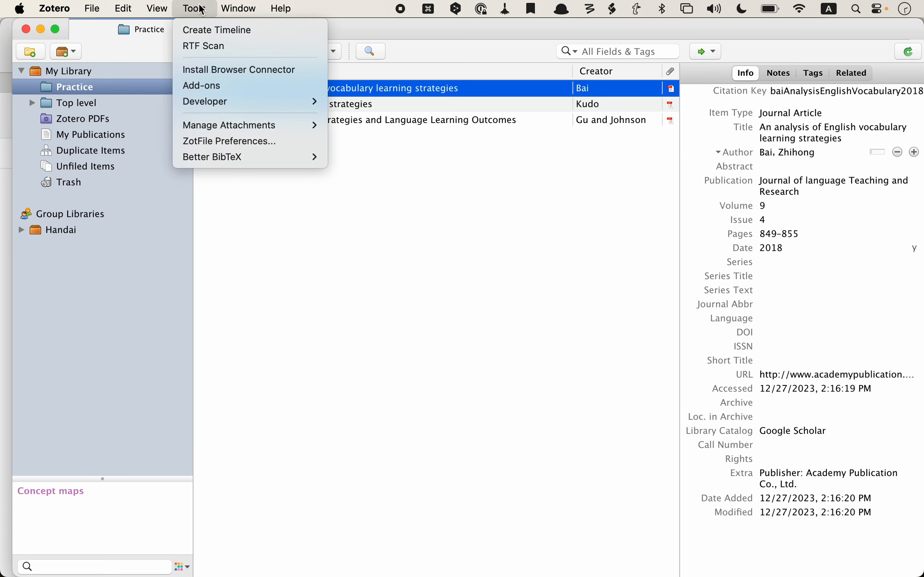
mouse_move(157, 9)
mouse_move(172, 47)
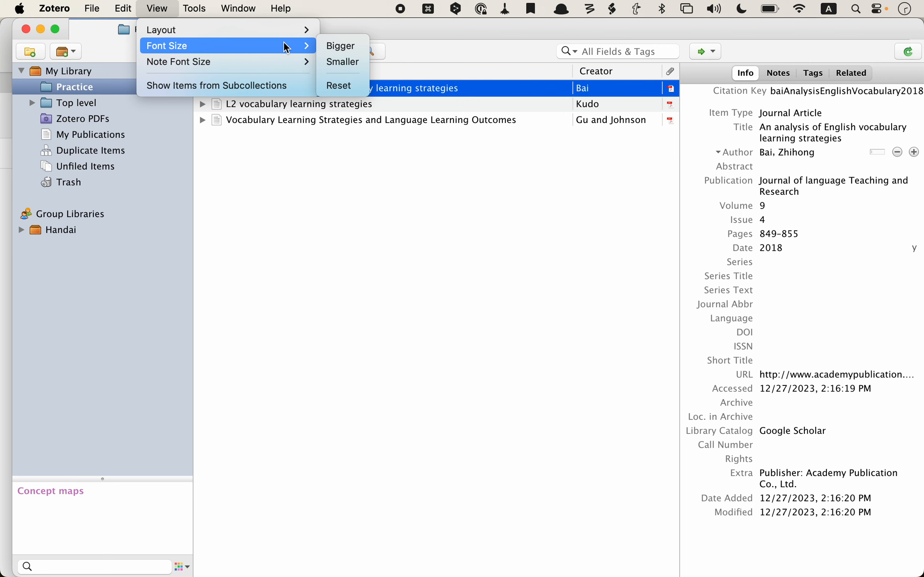
click(340, 46)
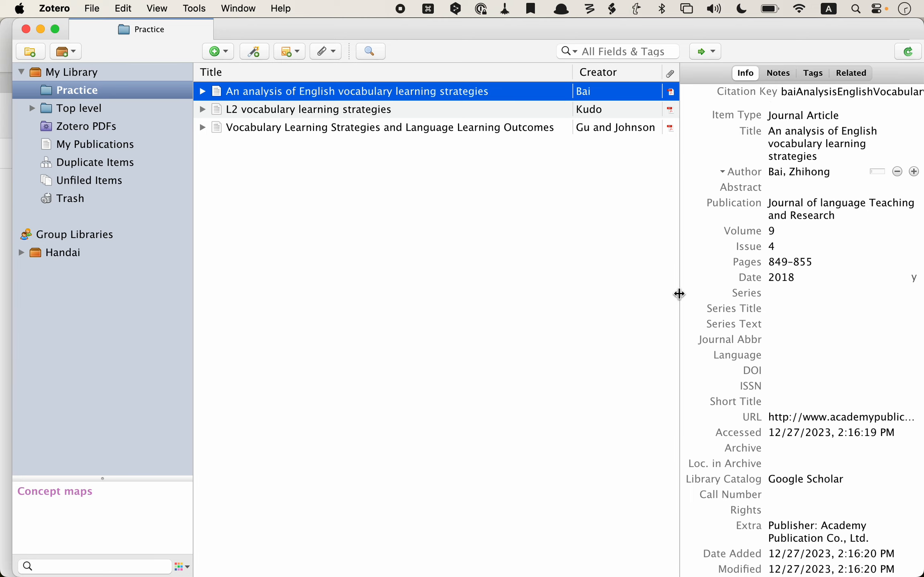
Step: Widen the item details pane slightly and narrow the collections pane
mouse_move(679, 294)
mouse_down()
mouse_move(585, 306)
mouse_move(687, 291)
mouse_move(627, 295)
mouse_move(746, 296)
mouse_move(644, 299)
mouse_move(687, 295)
mouse_move(652, 299)
mouse_move(668, 299)
mouse_up()
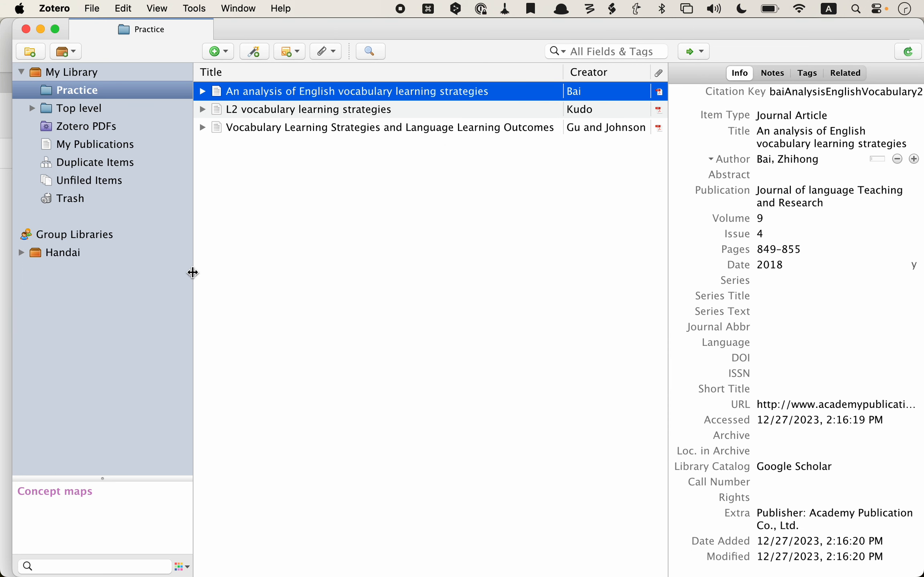
mouse_move(193, 276)
mouse_down()
mouse_move(128, 281)
mouse_move(249, 278)
mouse_move(186, 285)
mouse_up()
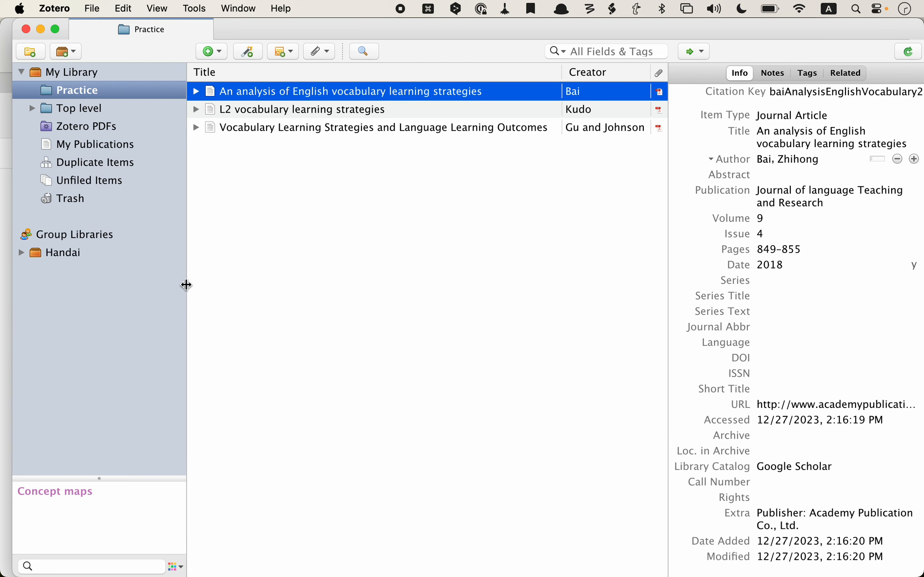
Step: Expand the Bai, Kudo and Gu and Johnson items, then select the Bai_2018 PDF attachment
click(196, 92)
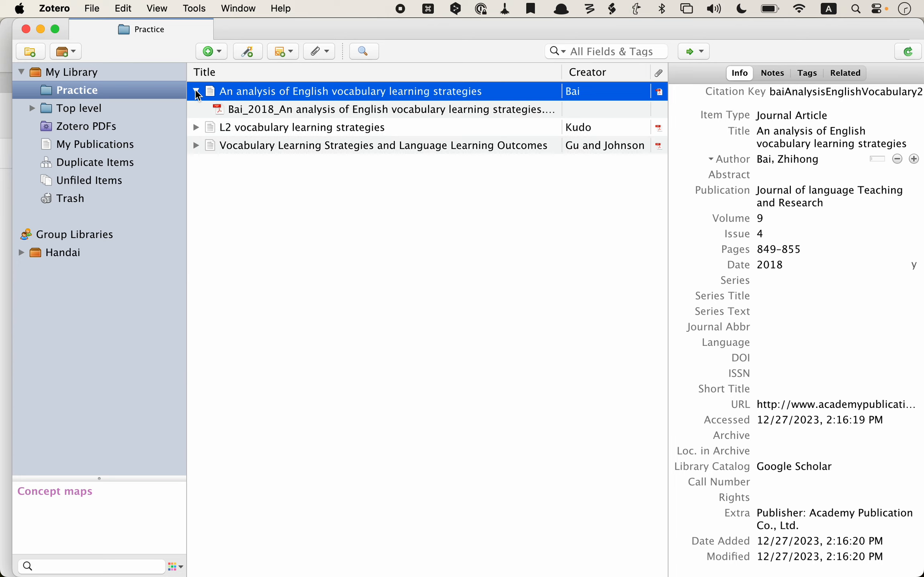
click(196, 127)
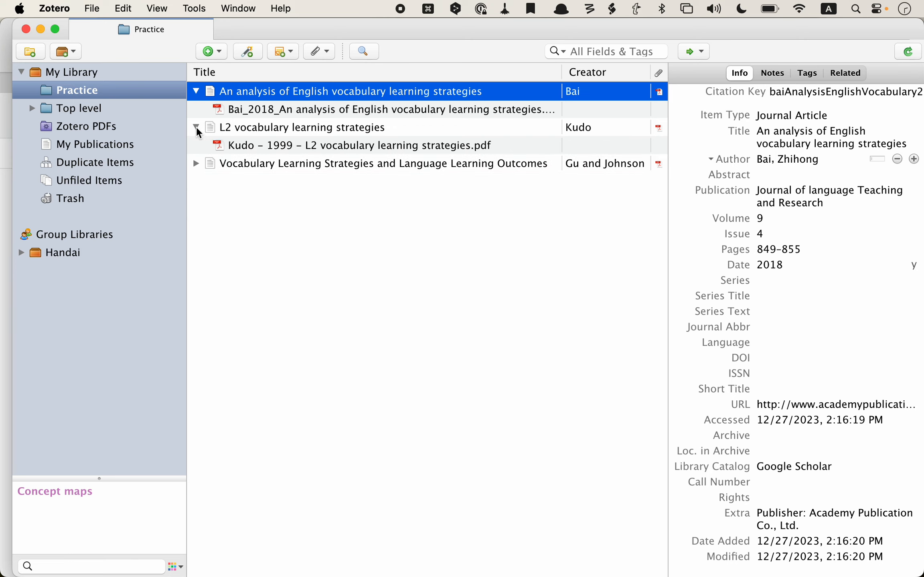
click(197, 164)
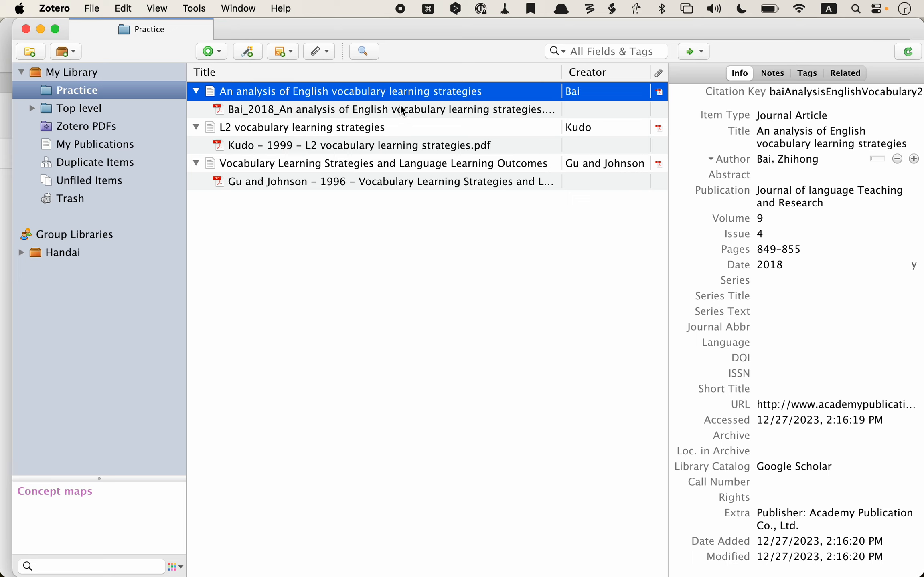
click(466, 113)
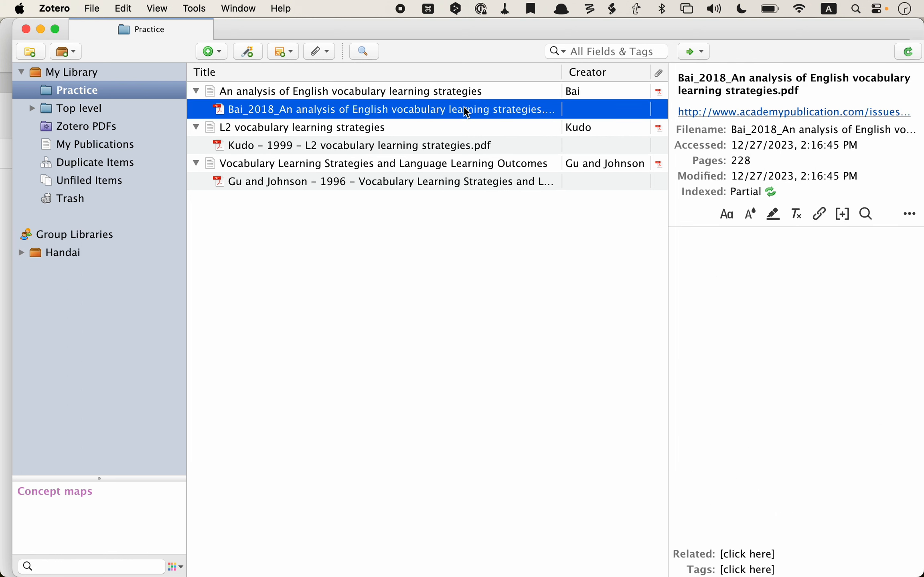
double_click(460, 112)
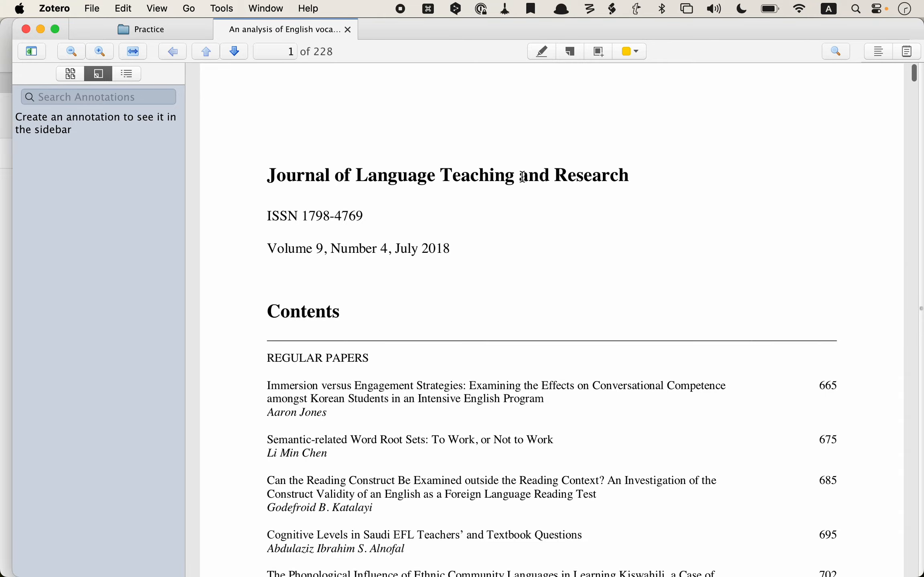
scroll(481, 433, down, 10)
scroll(483, 435, down, 20)
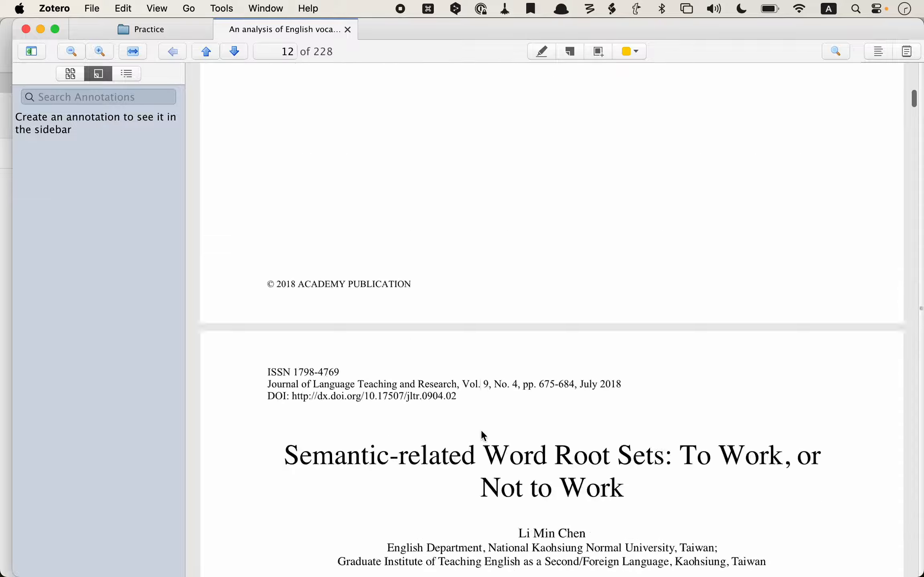
scroll(481, 428, up, 20)
scroll(467, 488, up, 20)
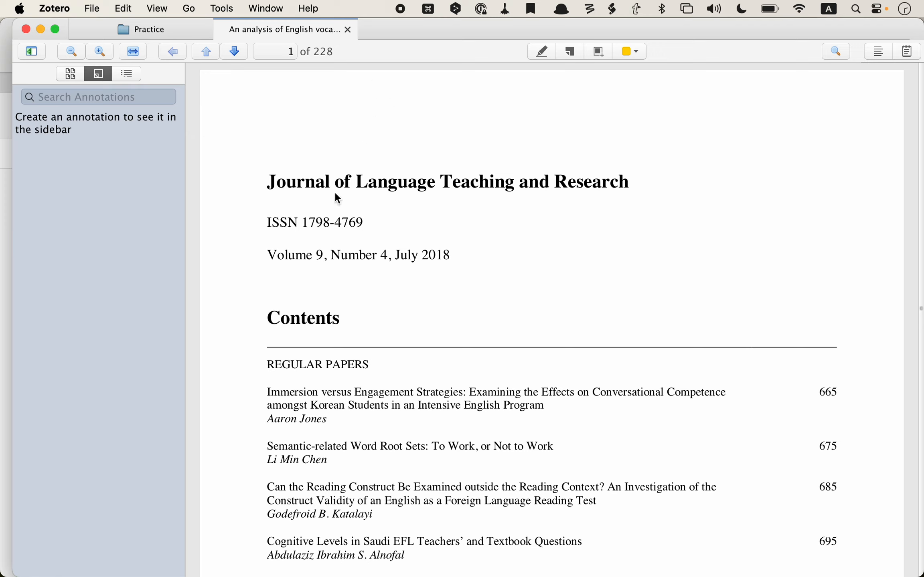
click(348, 29)
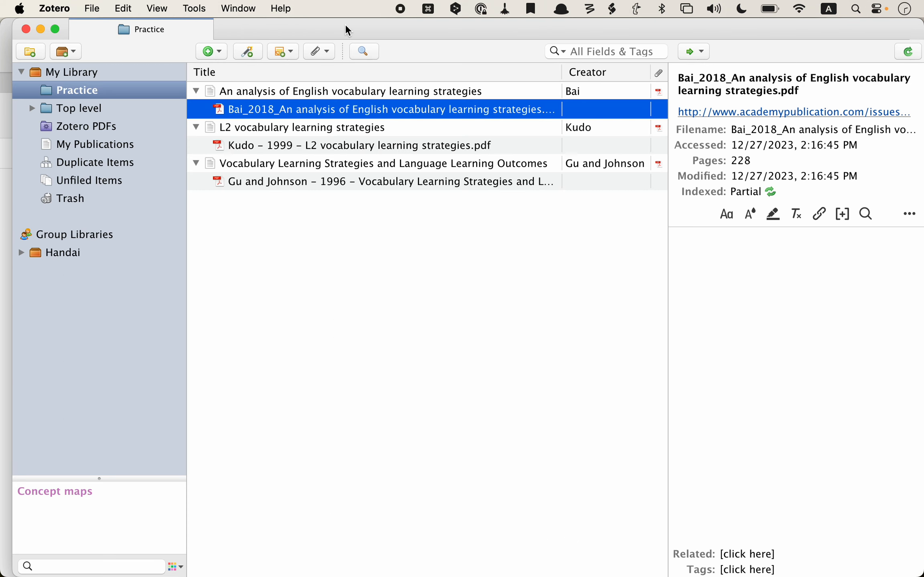
Step: Open the Kudo 1999 PDF in a reader tab and return to page 1's abstract
click(265, 141)
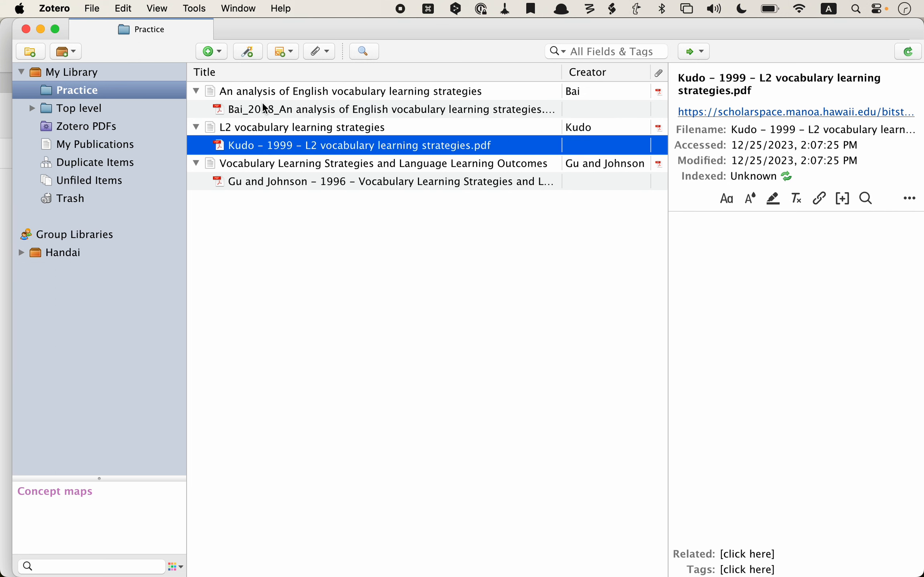
click(264, 109)
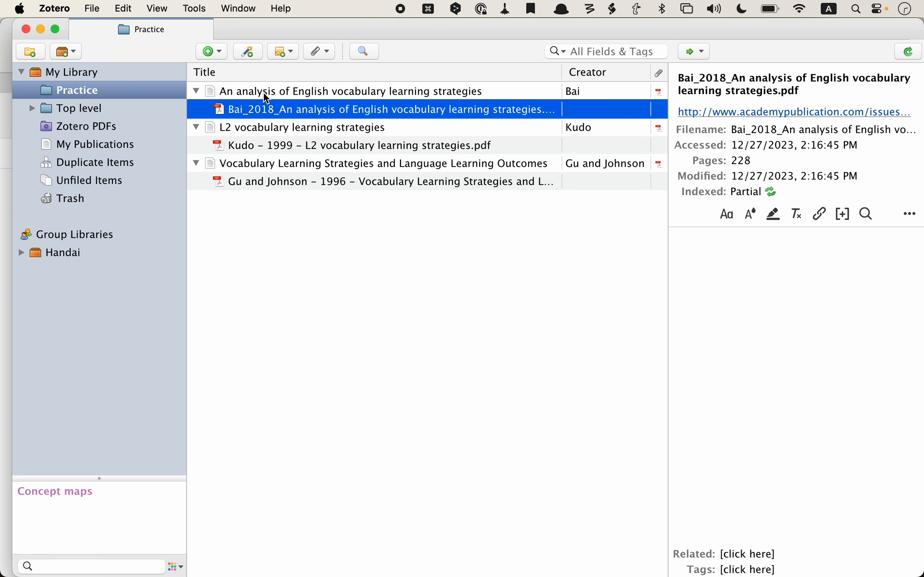
click(262, 90)
click(262, 105)
double_click(275, 146)
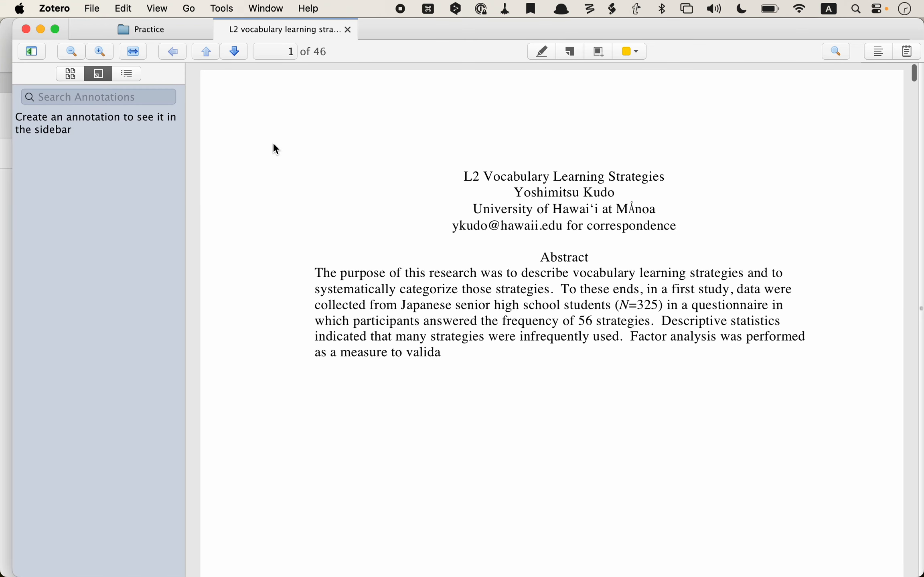
scroll(401, 255, down, 2)
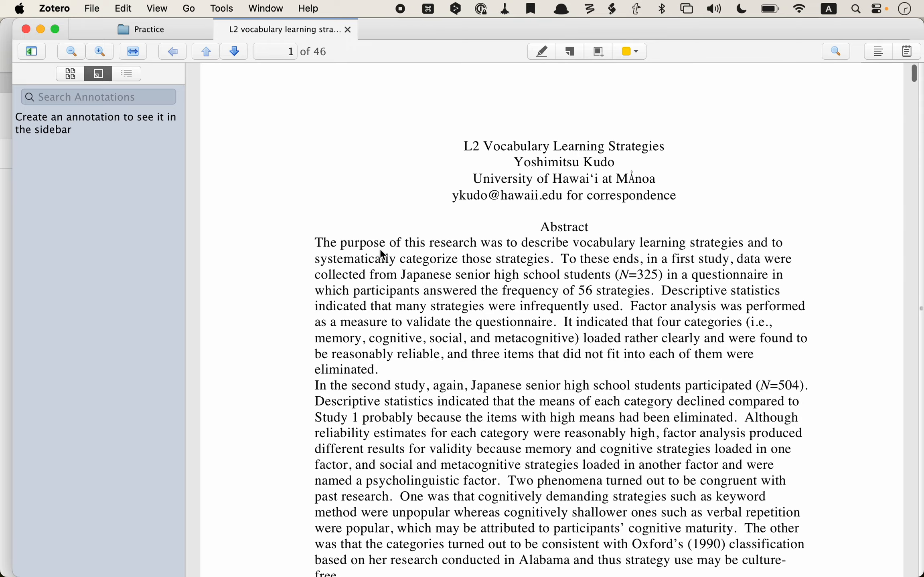
scroll(380, 250, down, 20)
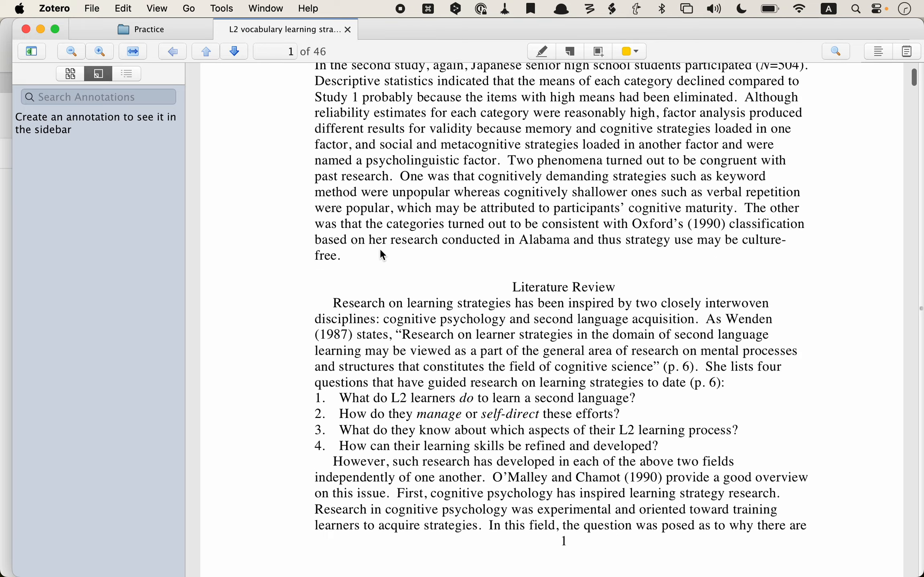
scroll(381, 254, down, 15)
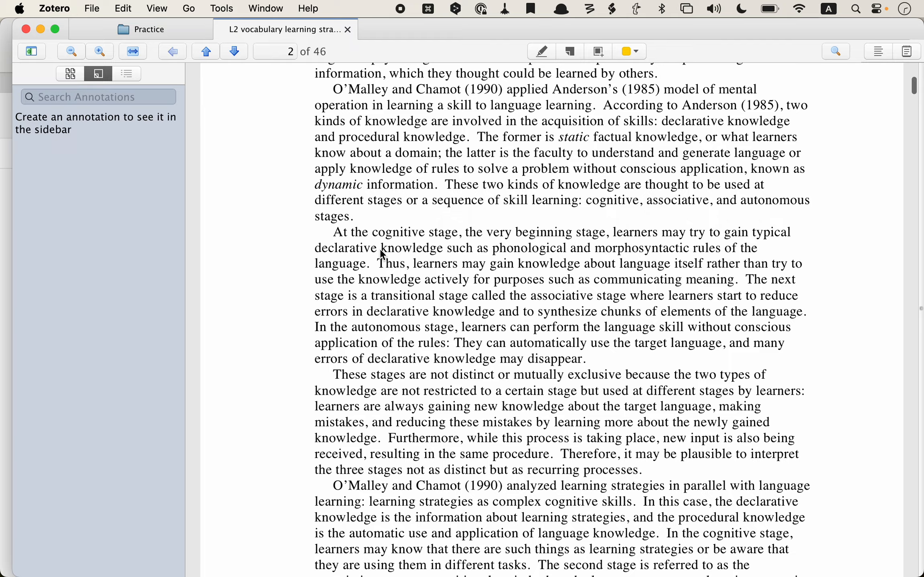
scroll(382, 254, up, 20)
scroll(382, 253, up, 20)
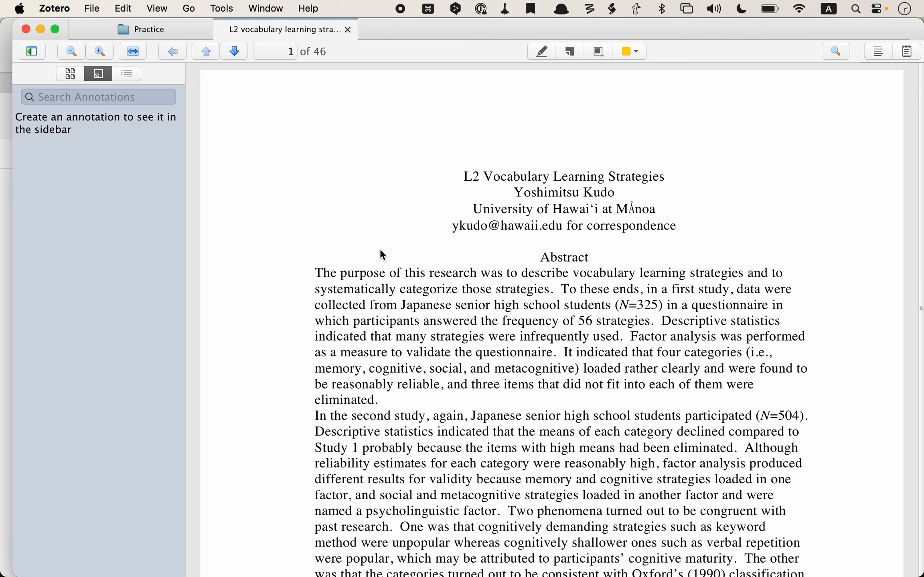
Step: Turn on the Highlight Text tool in yellow and bring the Literature Review into view
click(543, 53)
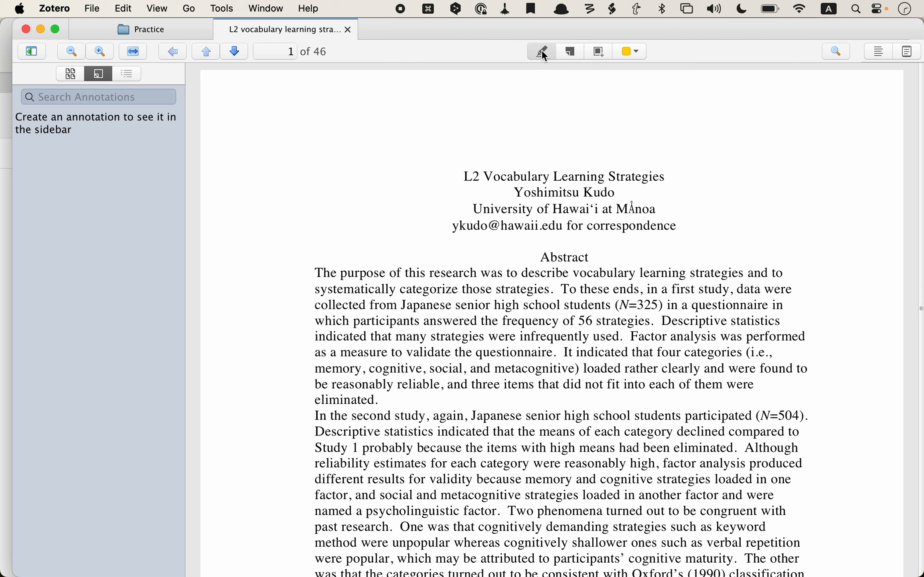
click(639, 53)
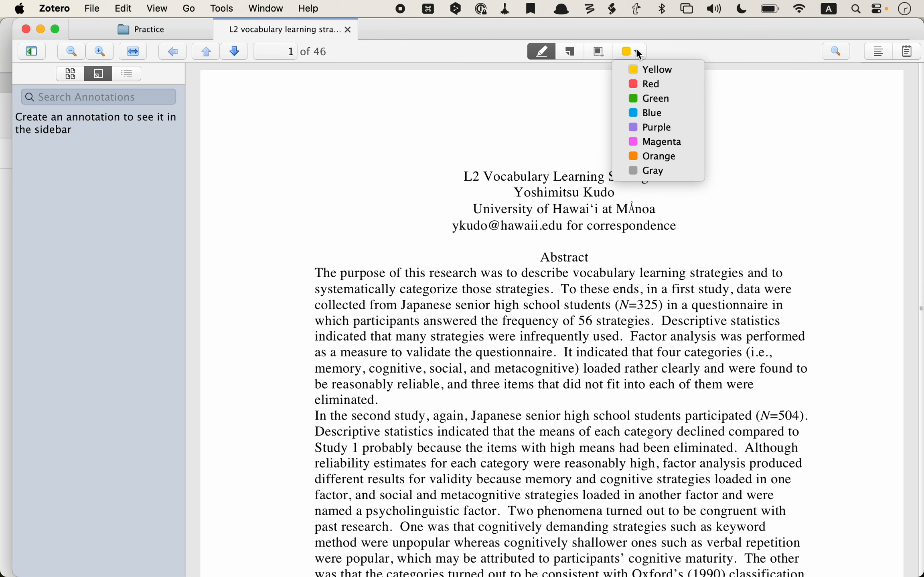
click(658, 70)
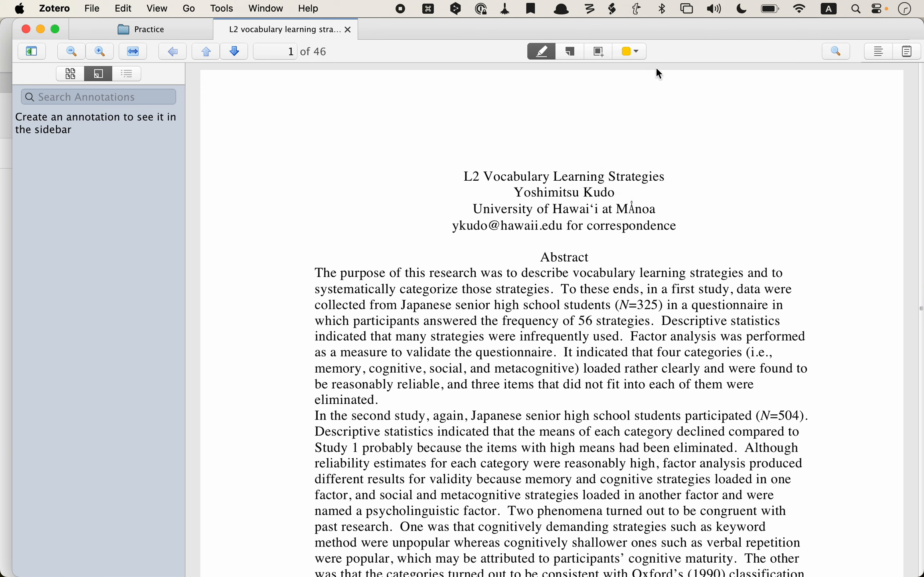
scroll(361, 303, down, 10)
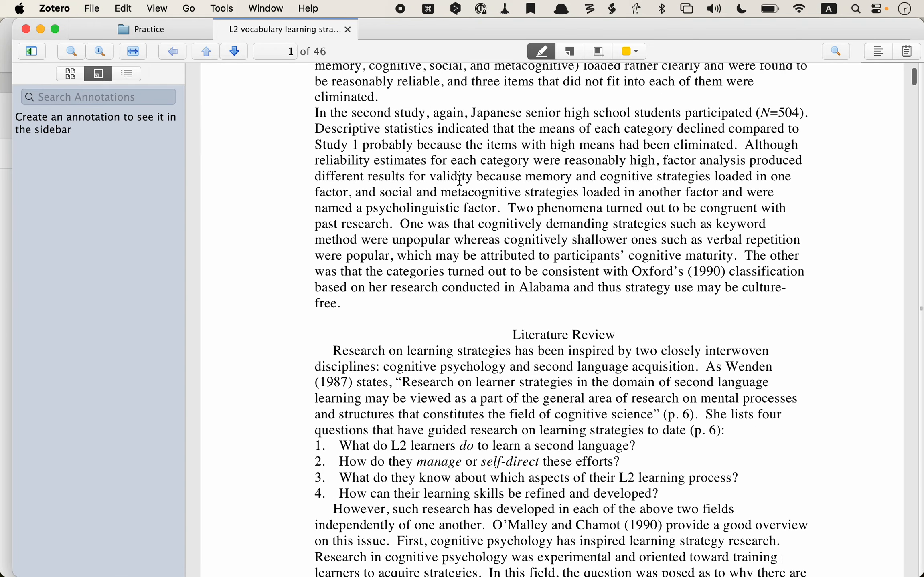
scroll(460, 181, up, 6)
scroll(460, 180, down, 12)
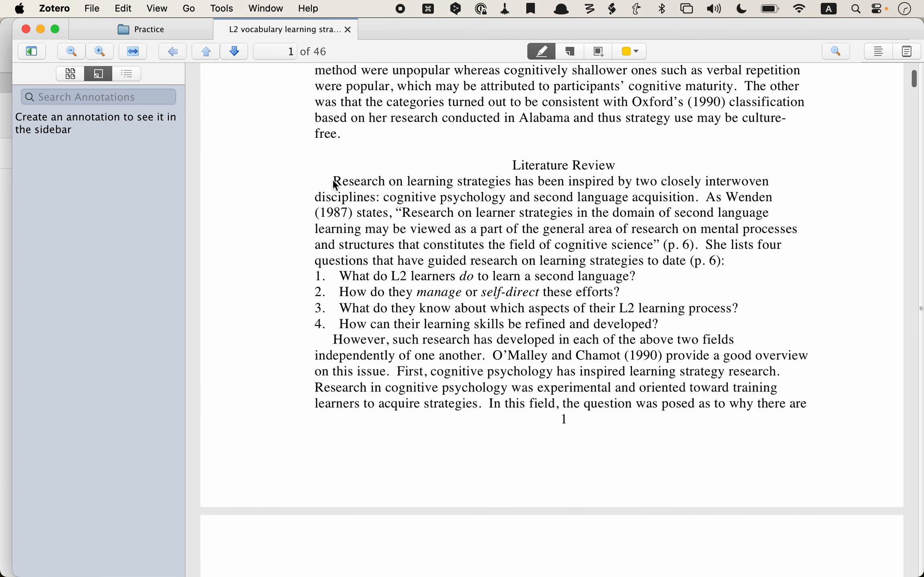
Step: Highlight the Literature Review opening, page 3 SLA research sentences and page 6 Stoffer (1995) passage
mouse_move(335, 186)
mouse_down()
mouse_move(423, 182)
mouse_move(702, 207)
mouse_move(682, 212)
mouse_move(701, 200)
mouse_up()
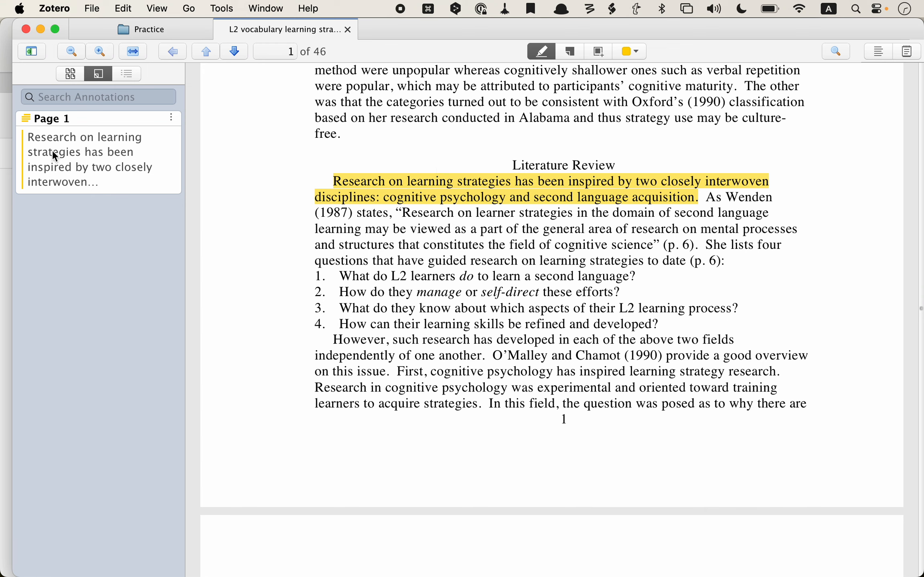
scroll(260, 172, down, 15)
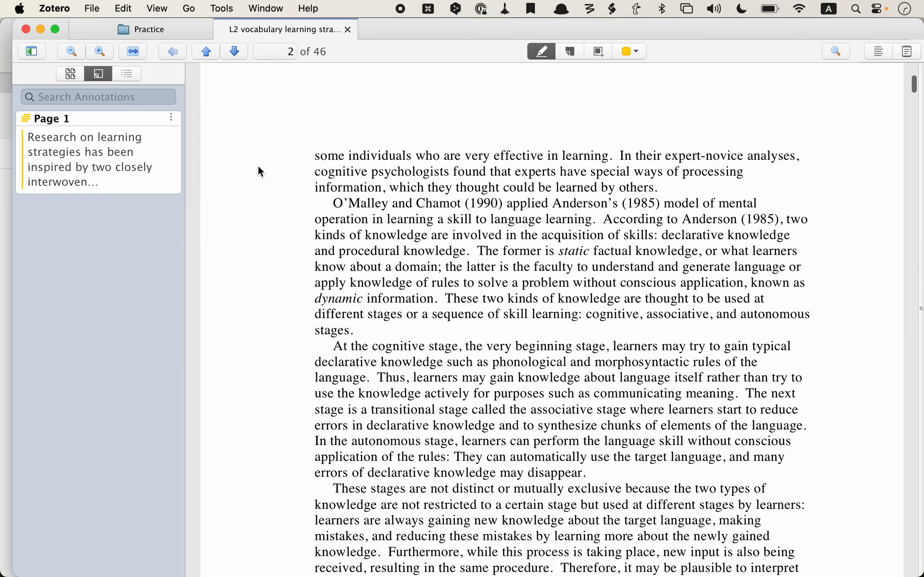
scroll(258, 168, down, 10)
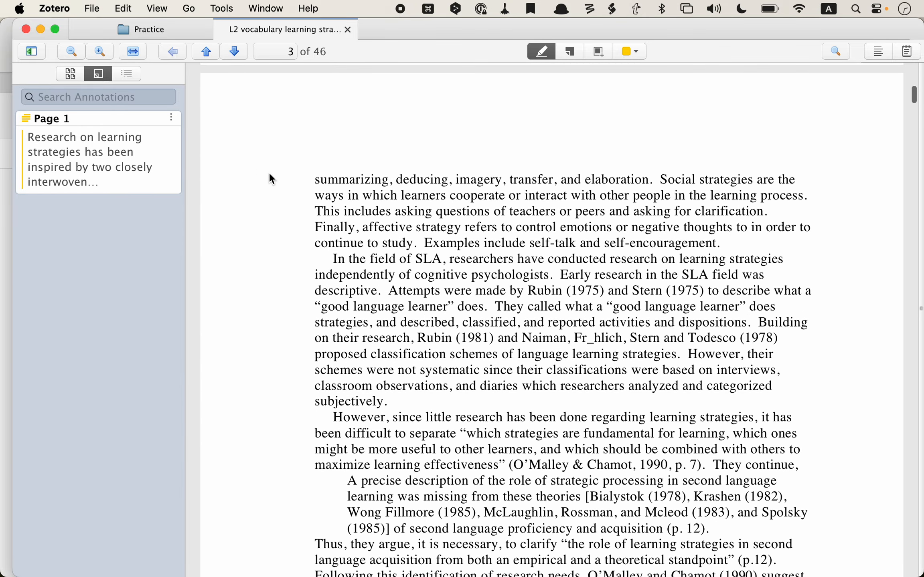
mouse_move(333, 260)
mouse_down()
mouse_move(386, 266)
mouse_move(396, 276)
mouse_move(377, 291)
mouse_move(458, 292)
mouse_move(494, 309)
mouse_up()
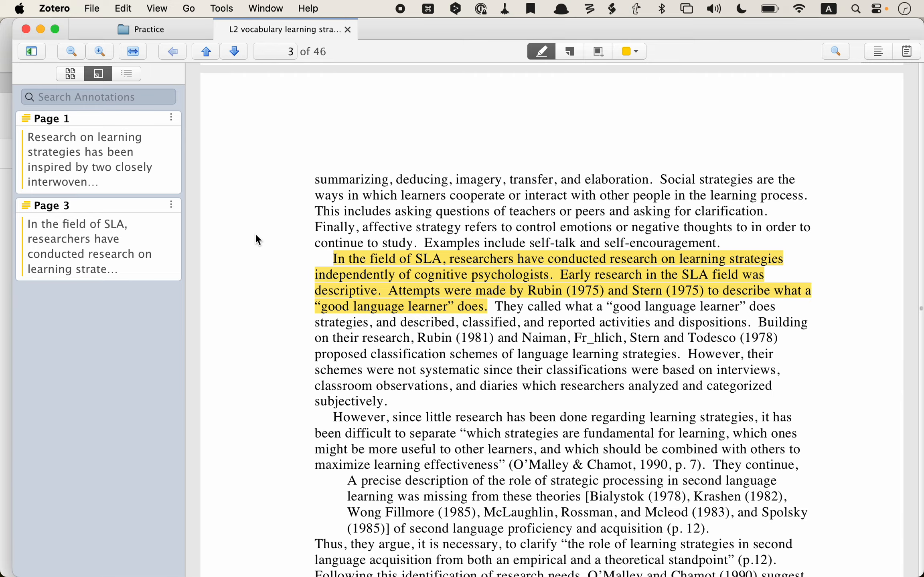
scroll(334, 291, down, 20)
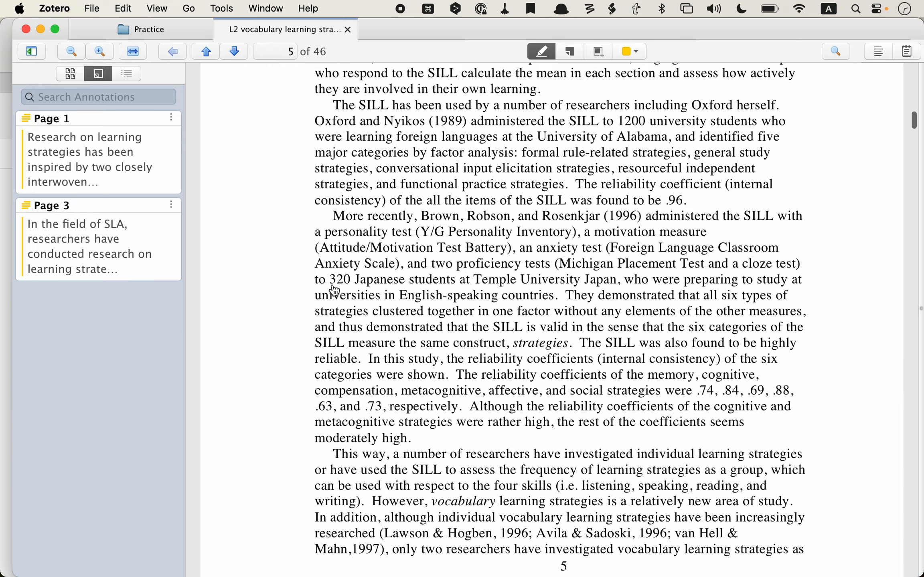
scroll(333, 290, down, 10)
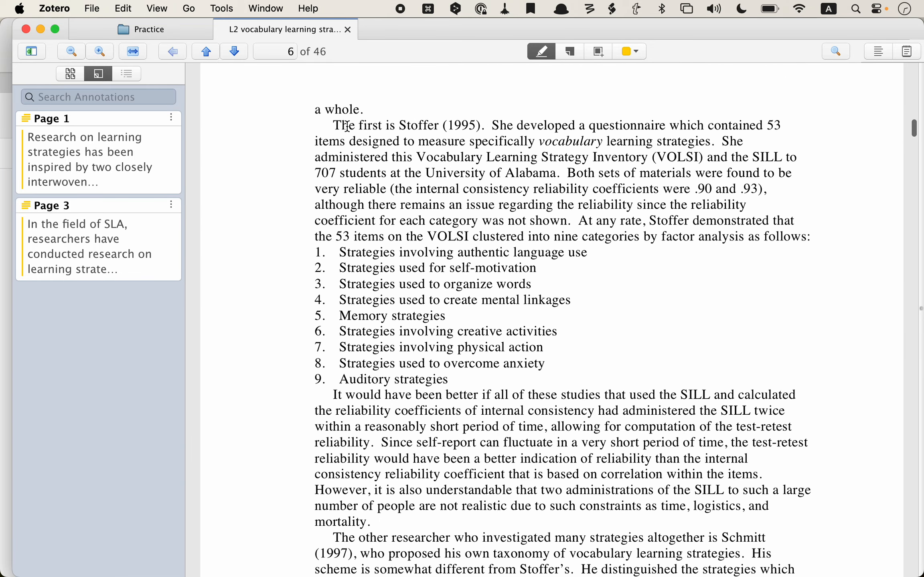
drag(334, 125, 565, 175)
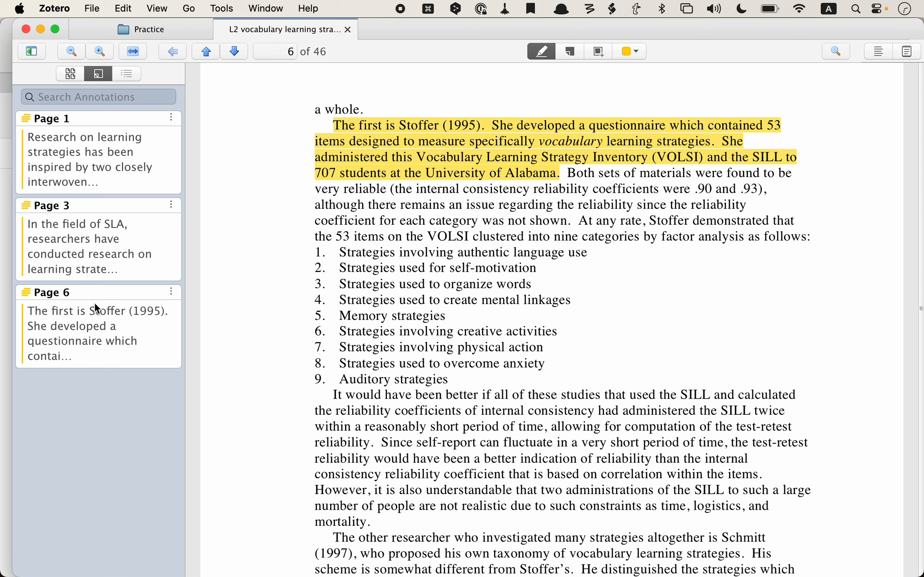
Step: Jump through the Page 1, Page 6 and Page 3 annotations, ending on the page 1 highlight
click(77, 143)
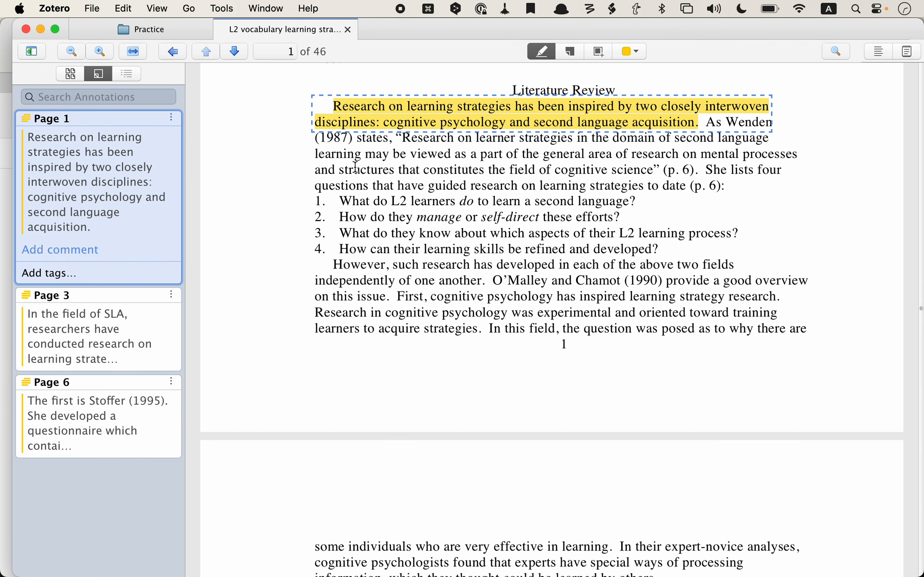
scroll(355, 166, up, 8)
scroll(354, 166, down, 4)
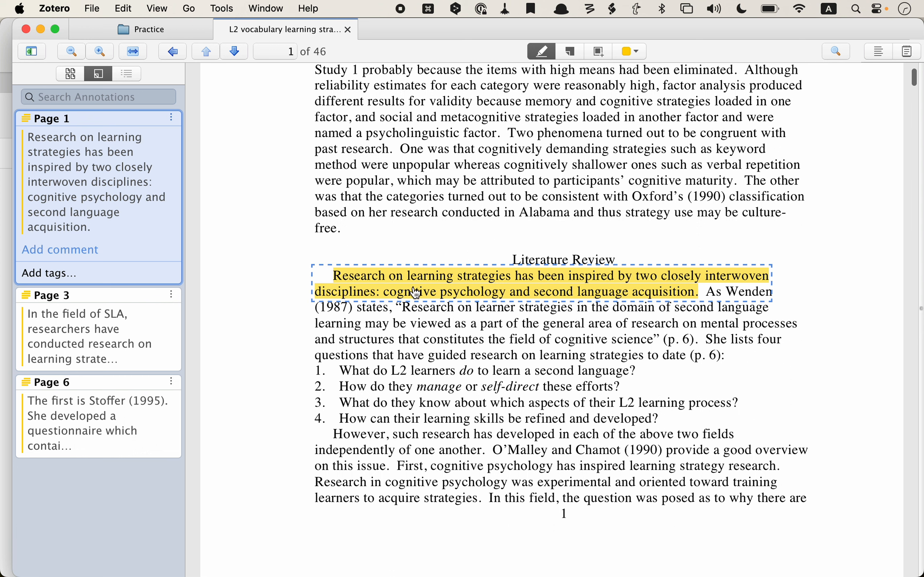
click(124, 340)
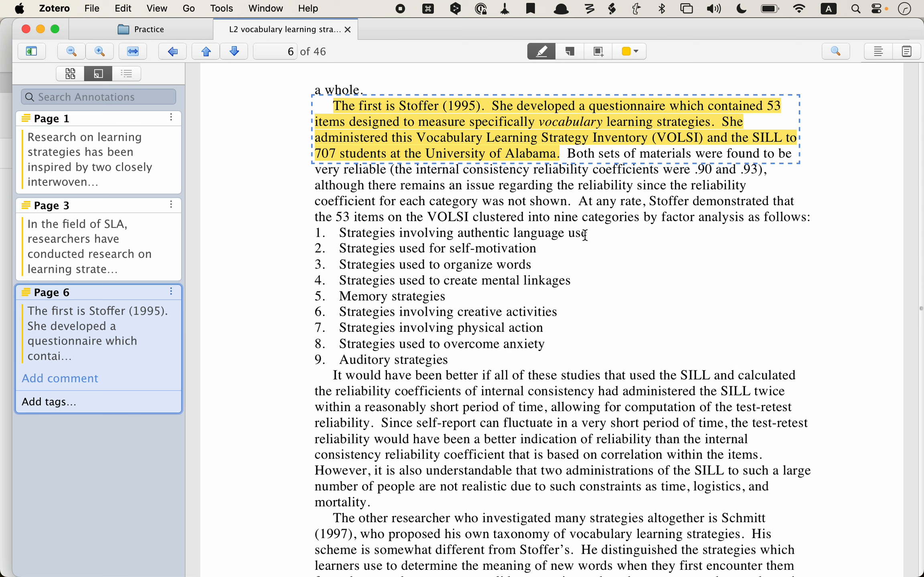
click(597, 251)
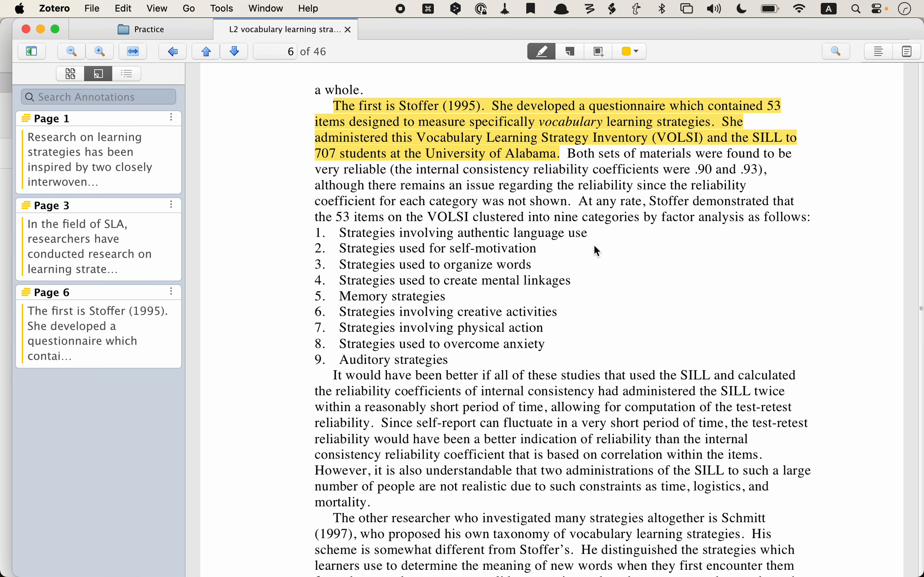
click(120, 314)
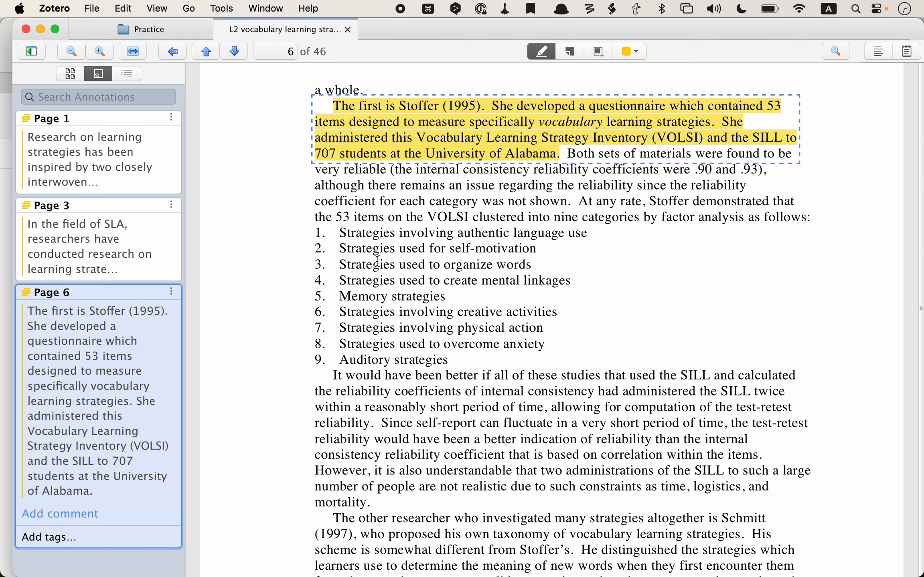
click(88, 228)
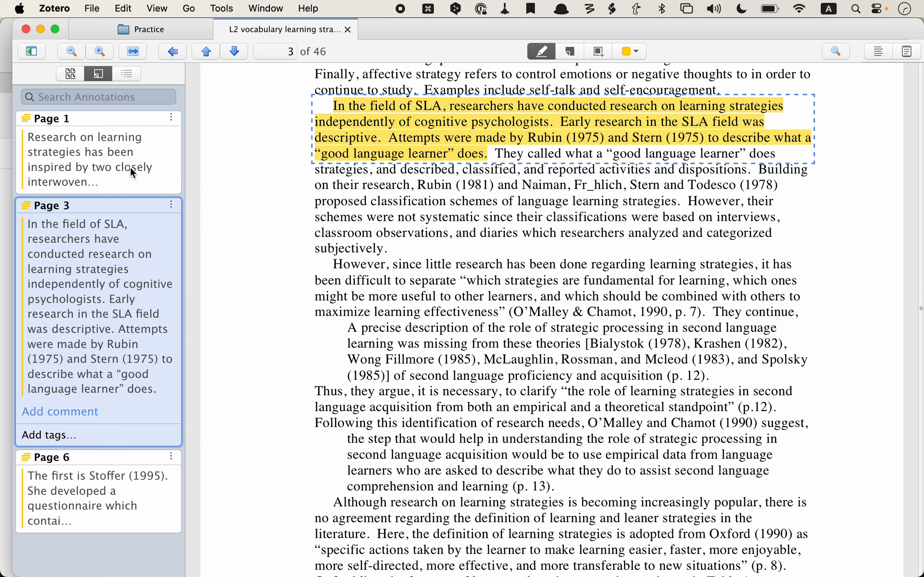
click(127, 149)
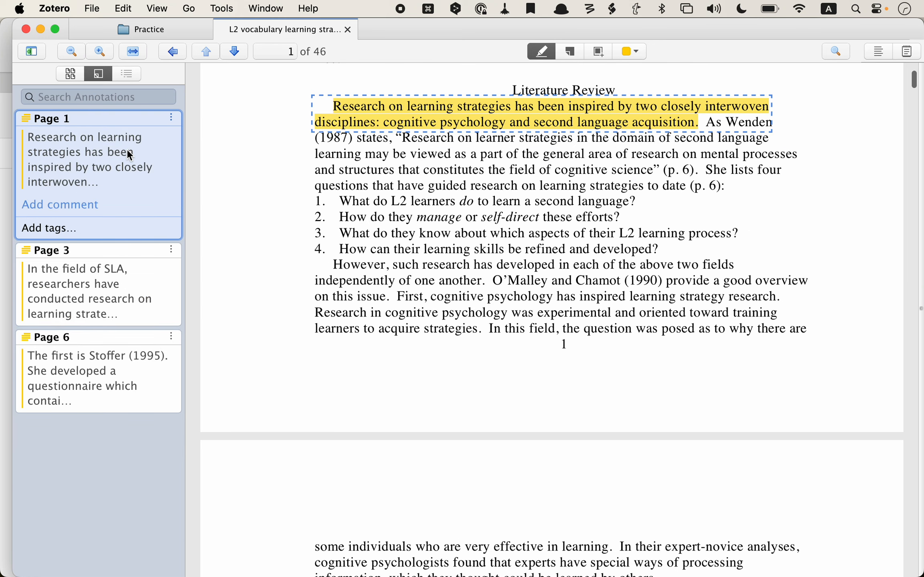
Step: Delete the Page 1 Literature Review annotation from its options menu
click(171, 119)
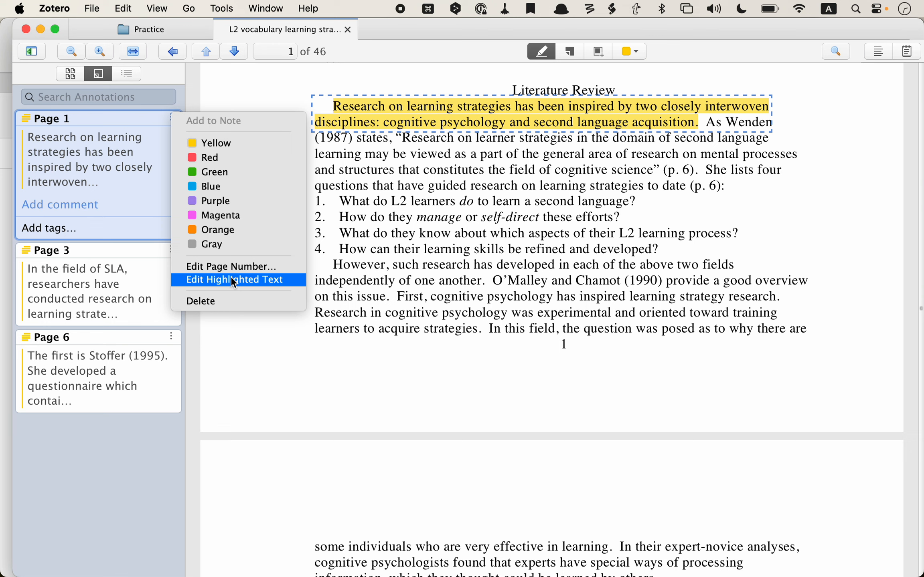
click(210, 303)
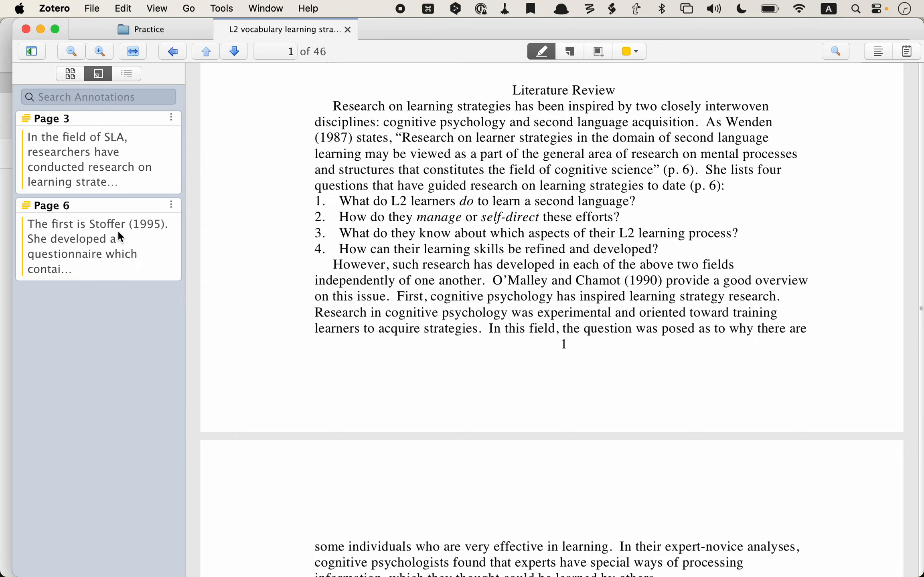
Step: Highlight the page 13–14 factor-loadings passage and page 16 Mem 5/Mem 9 paragraph, then return to Practice
scroll(418, 358, down, 20)
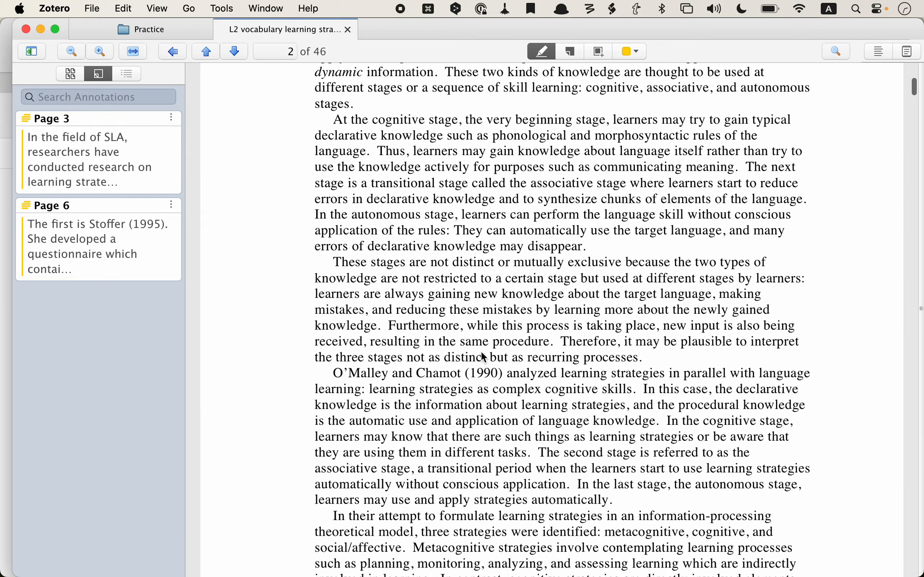
scroll(482, 353, down, 20)
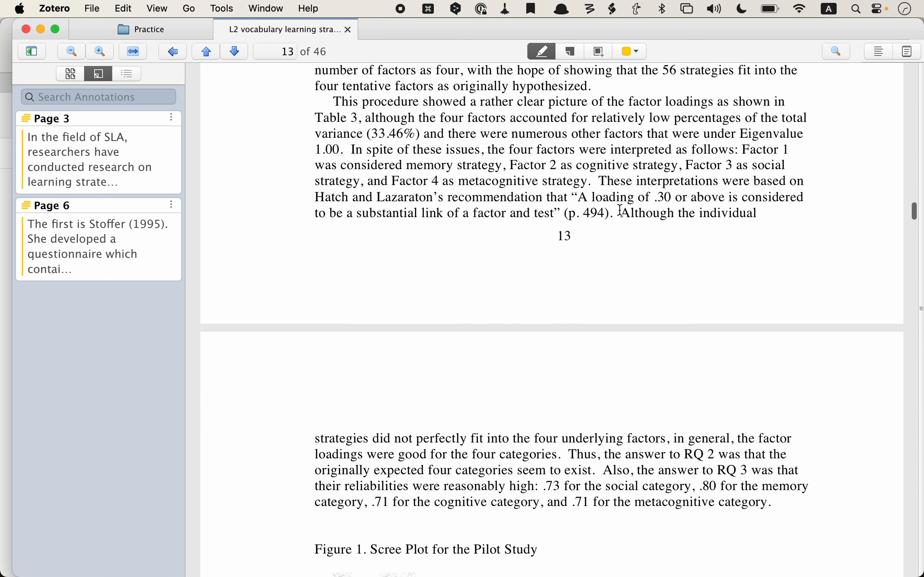
click(621, 232)
drag(620, 232, 569, 455)
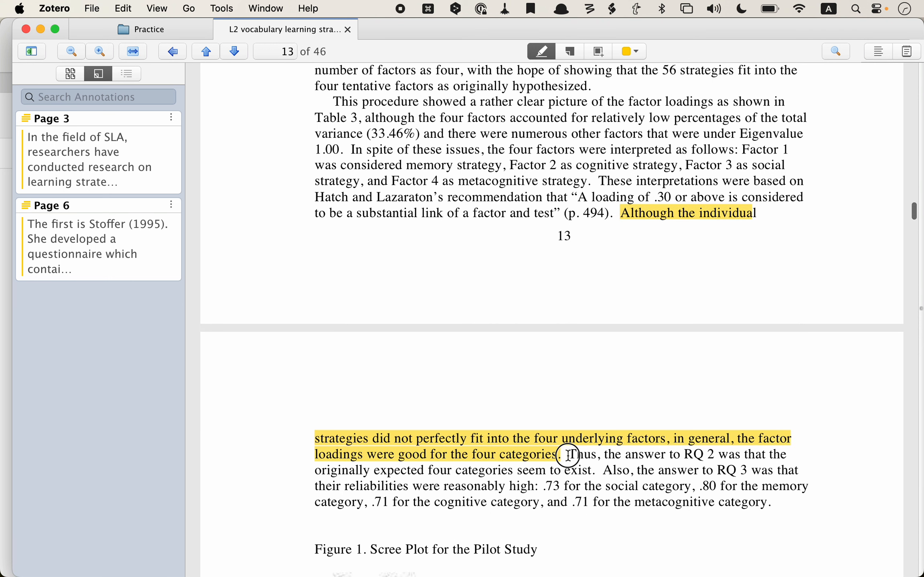
scroll(568, 456, down, 15)
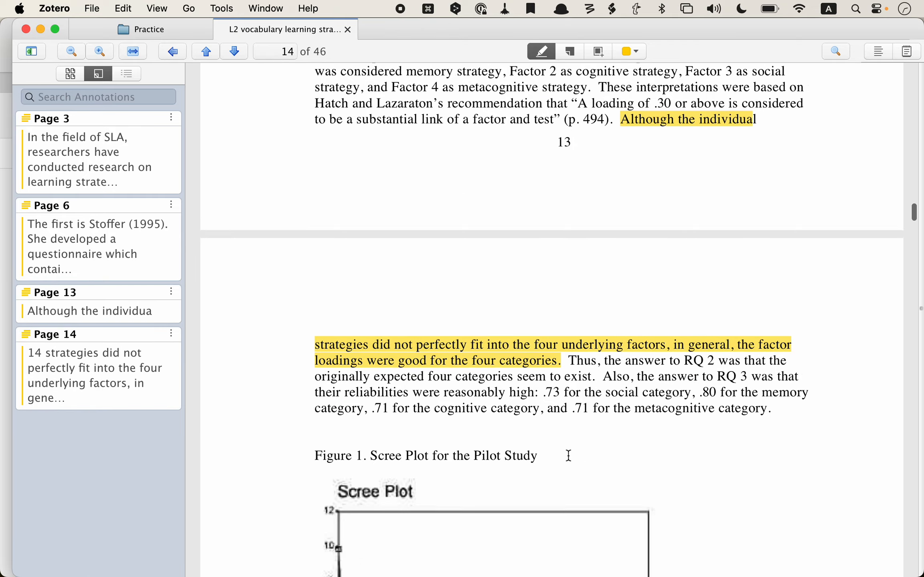
scroll(569, 456, down, 10)
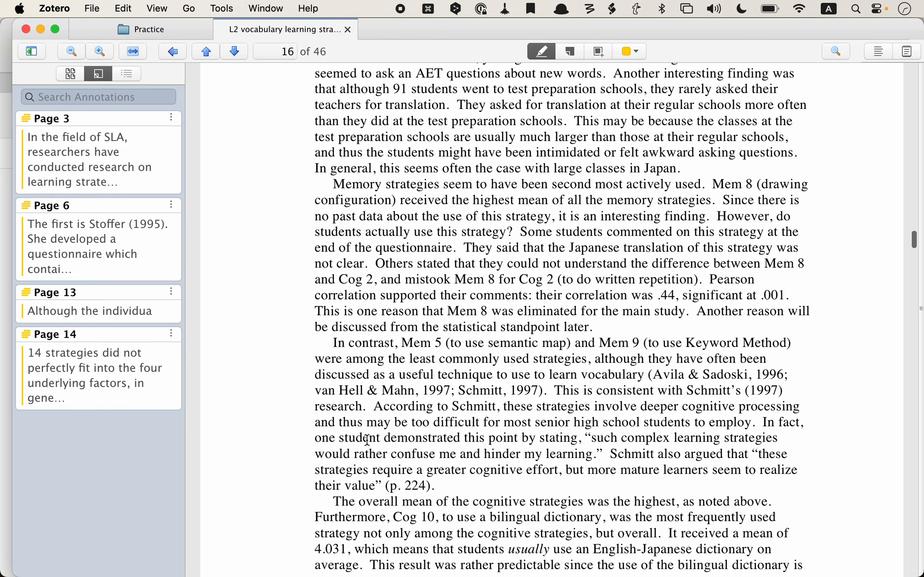
mouse_move(335, 342)
mouse_down()
mouse_move(445, 489)
mouse_move(435, 486)
mouse_up()
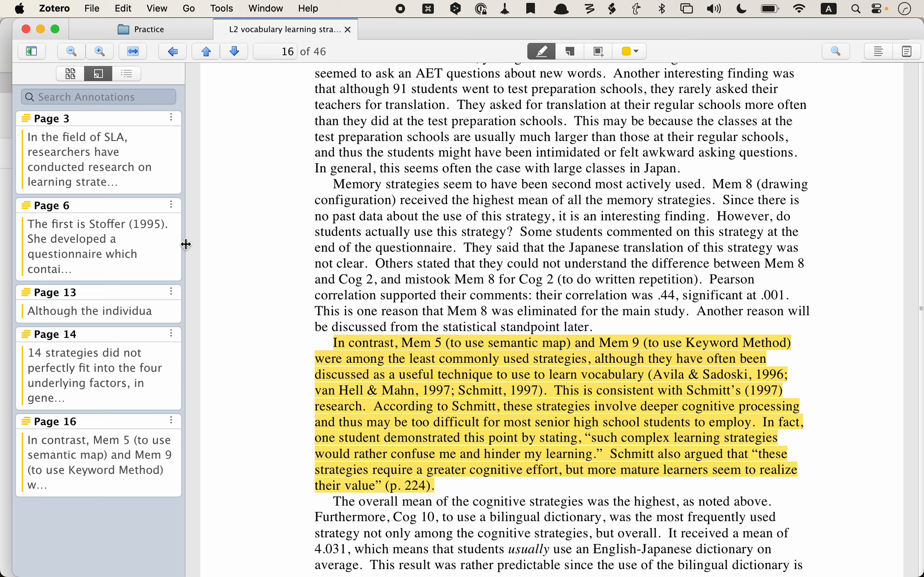
click(166, 35)
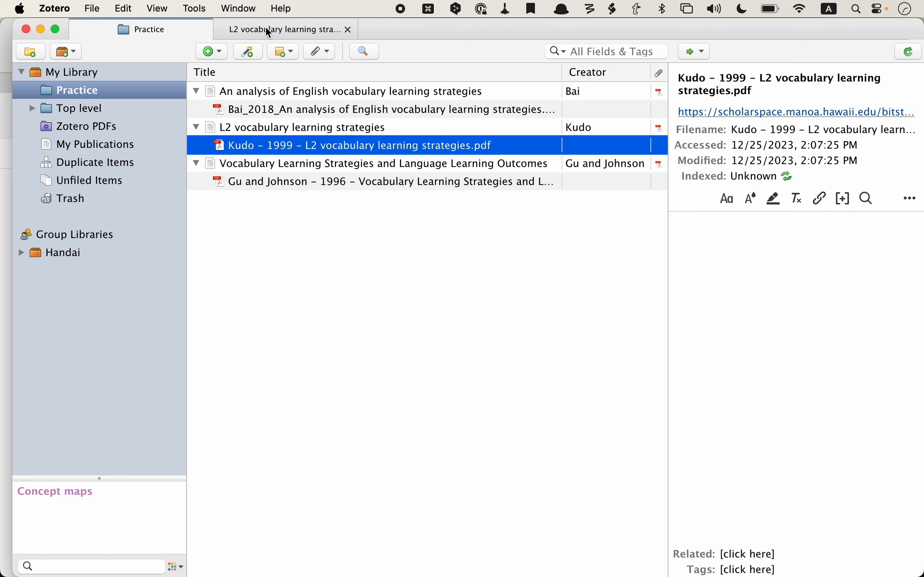
Step: Select the L2 vocabulary learning strategies item in Practice and view its Notes, showing 0 notes
click(306, 29)
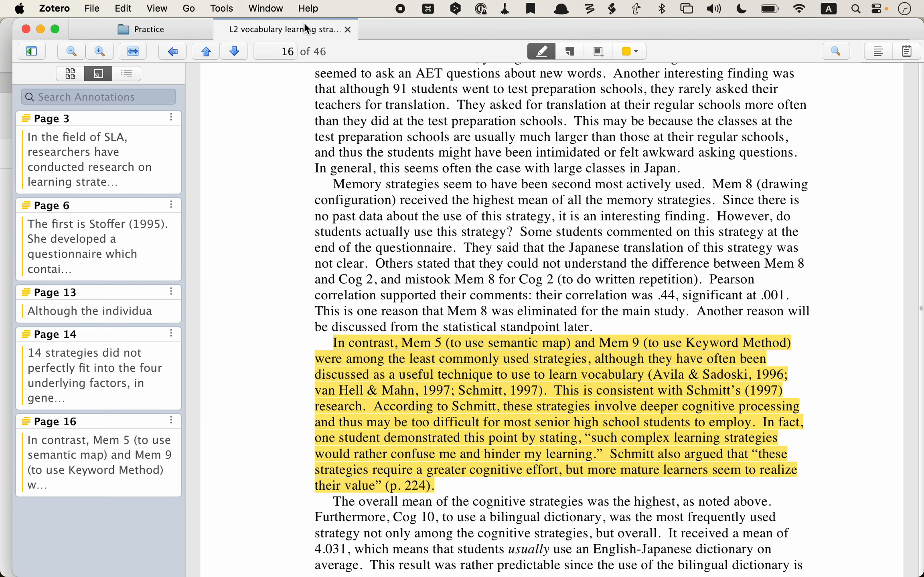
click(175, 29)
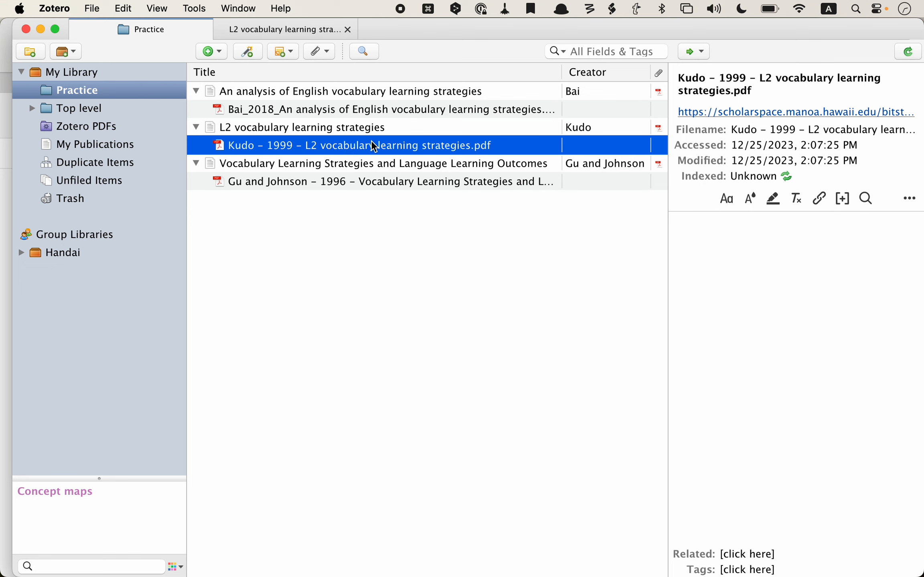
click(354, 128)
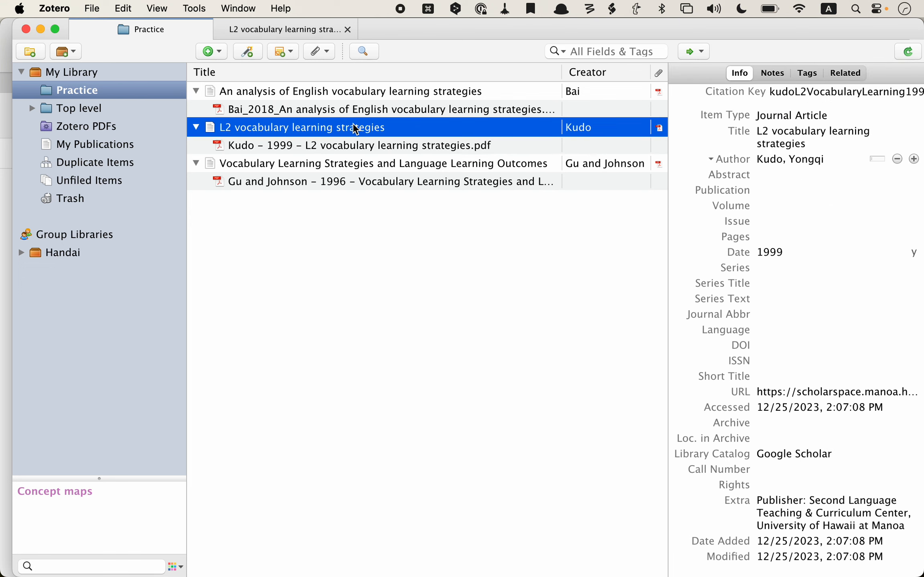
click(769, 73)
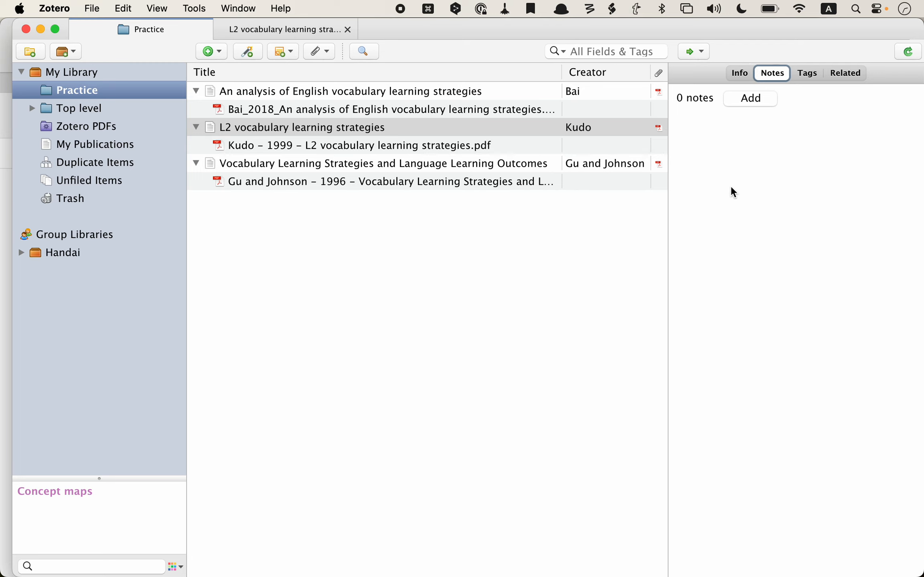
click(337, 130)
Step: Generate an Annotations note from the highlights on the L2 vocabulary learning strategies item
right_click(337, 131)
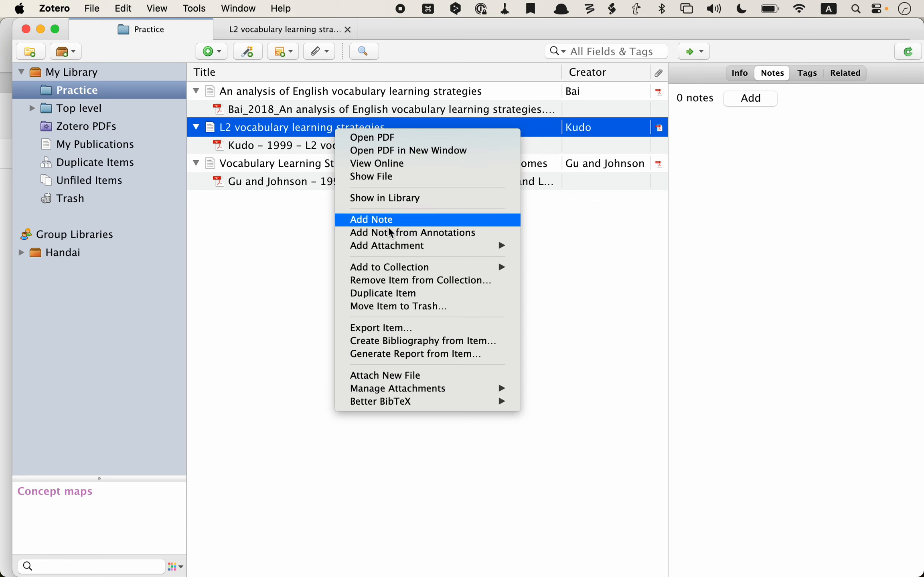
mouse_move(387, 243)
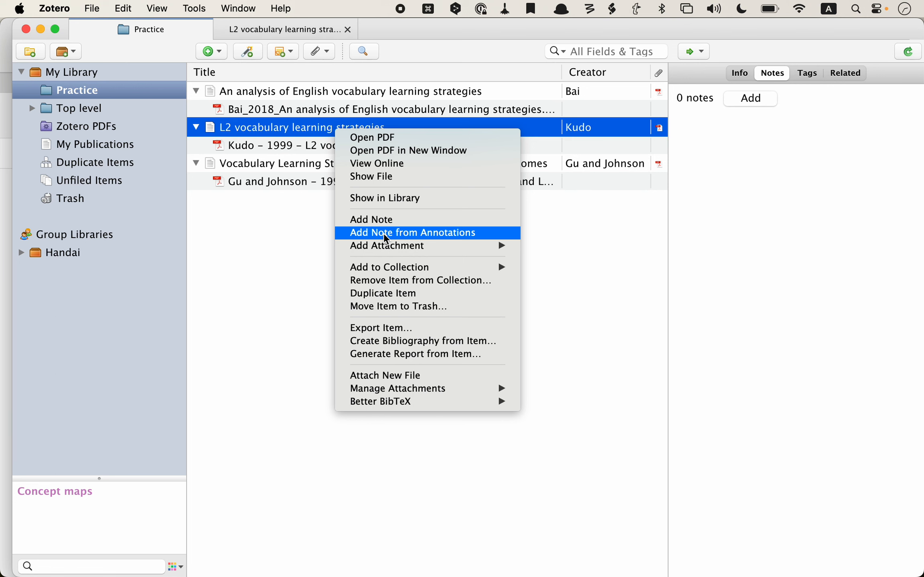
click(384, 233)
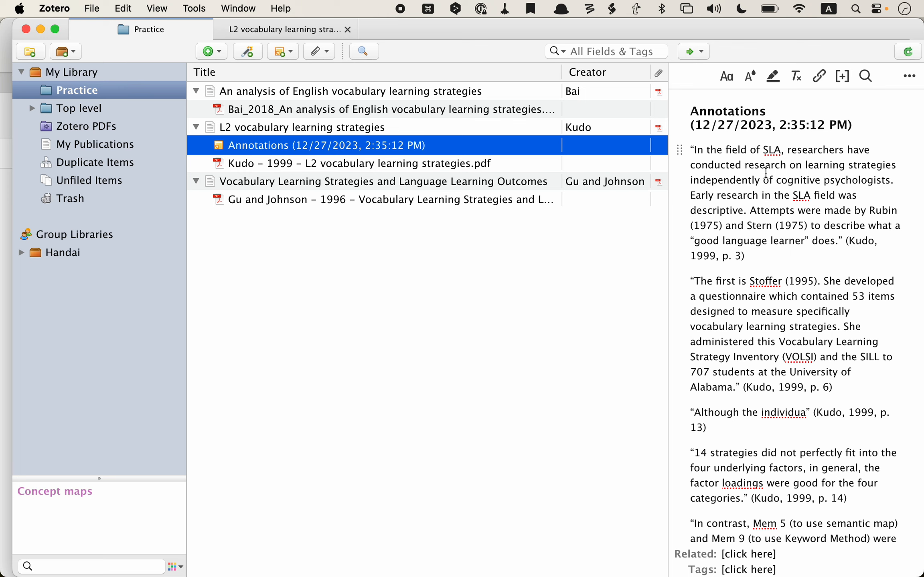
scroll(766, 172, down, 5)
scroll(766, 172, down, 5)
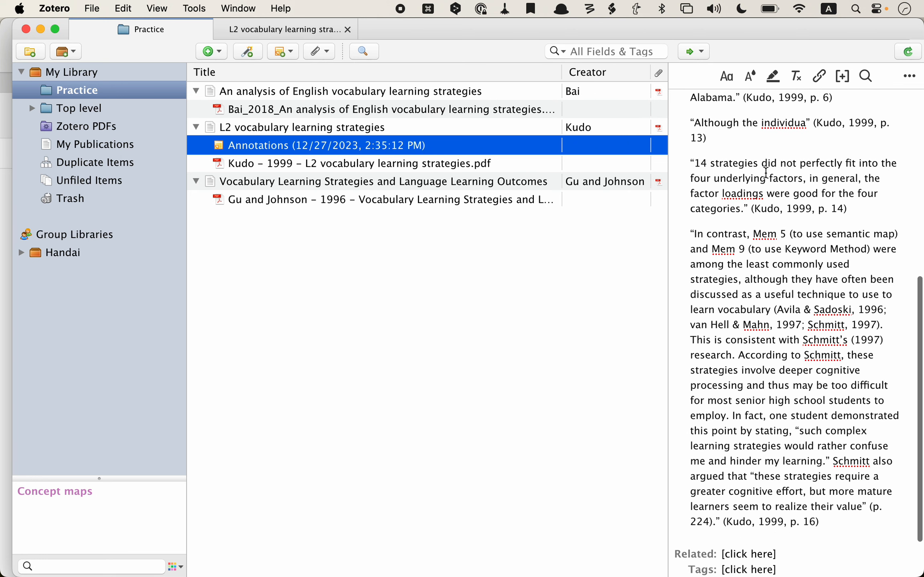
scroll(765, 172, up, 10)
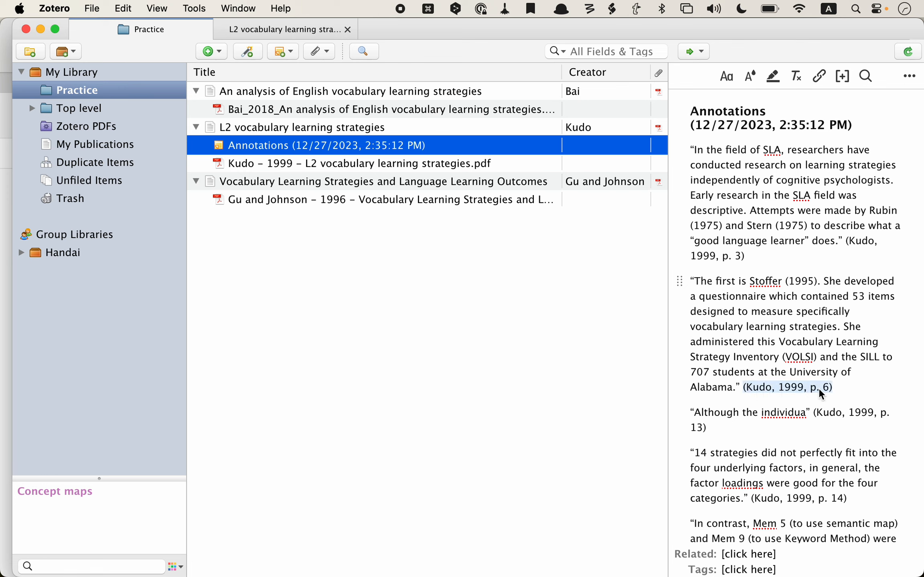
scroll(818, 388, down, 2)
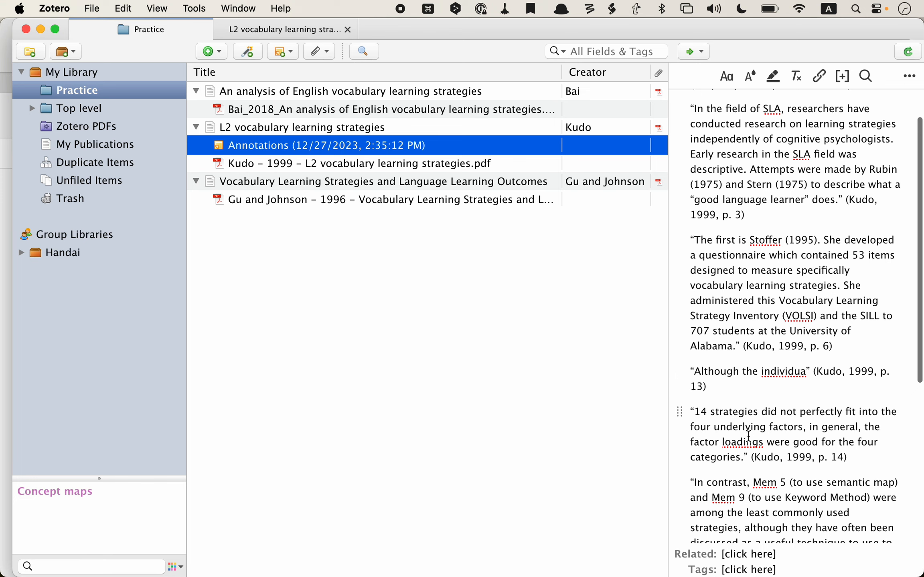
scroll(748, 437, down, 10)
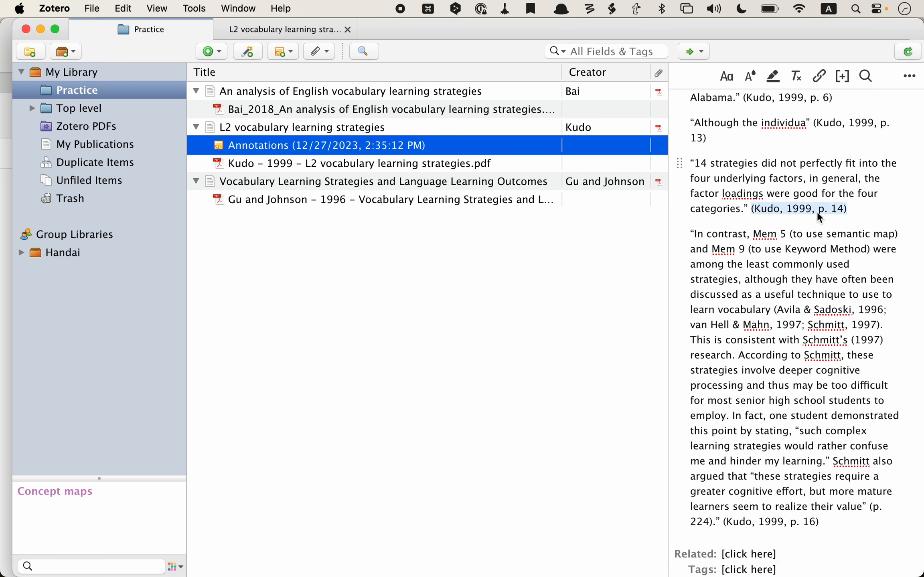
Step: From the Kudo Annotations note, jump to the last quote's page 16 passage in the PDF
click(789, 206)
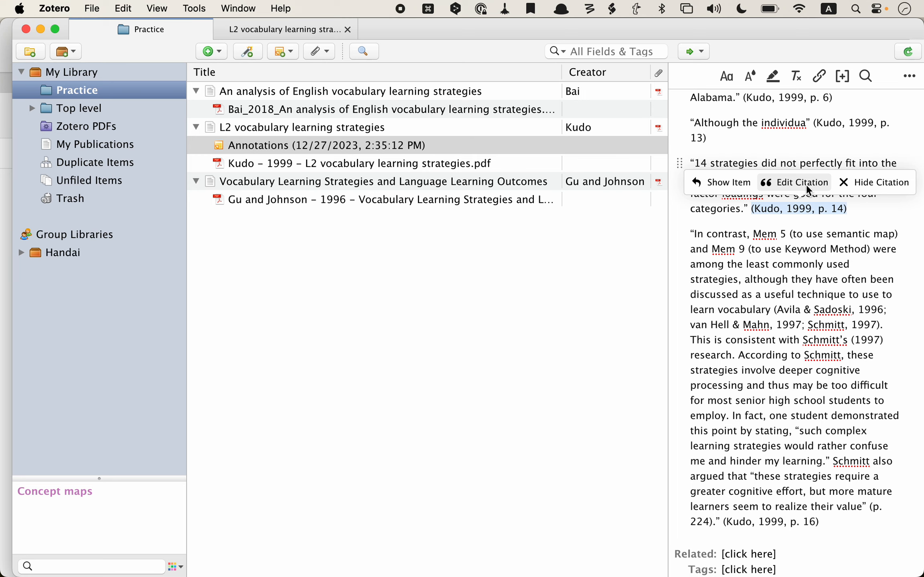
click(723, 182)
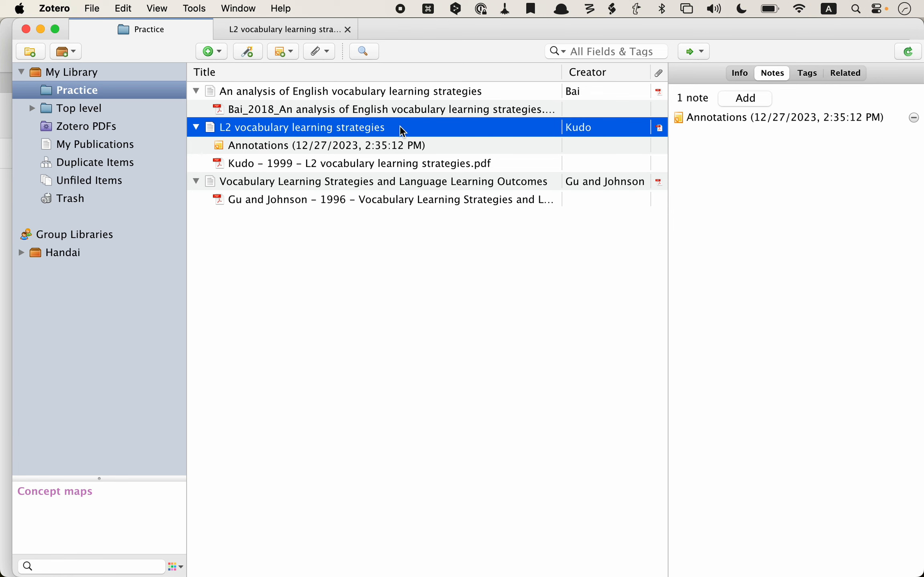
click(391, 144)
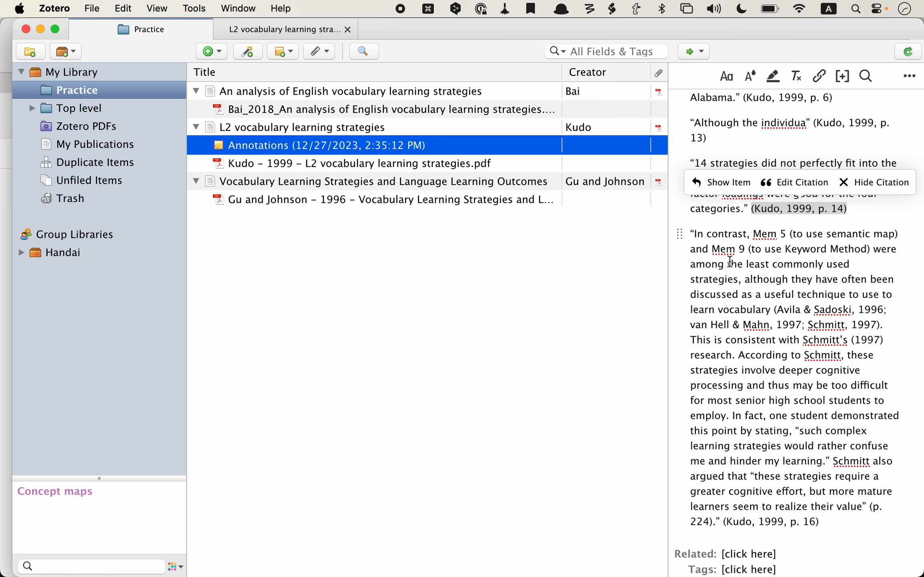
click(730, 261)
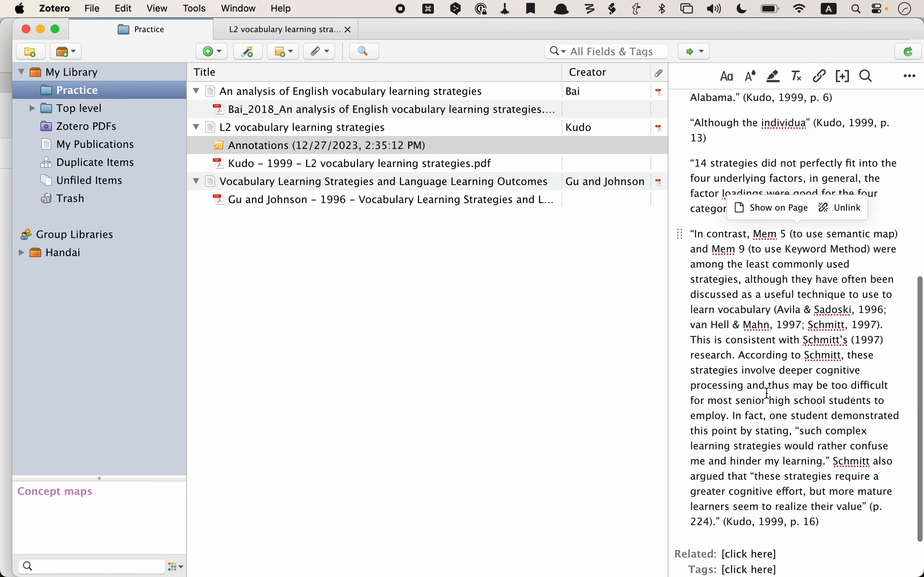
click(771, 206)
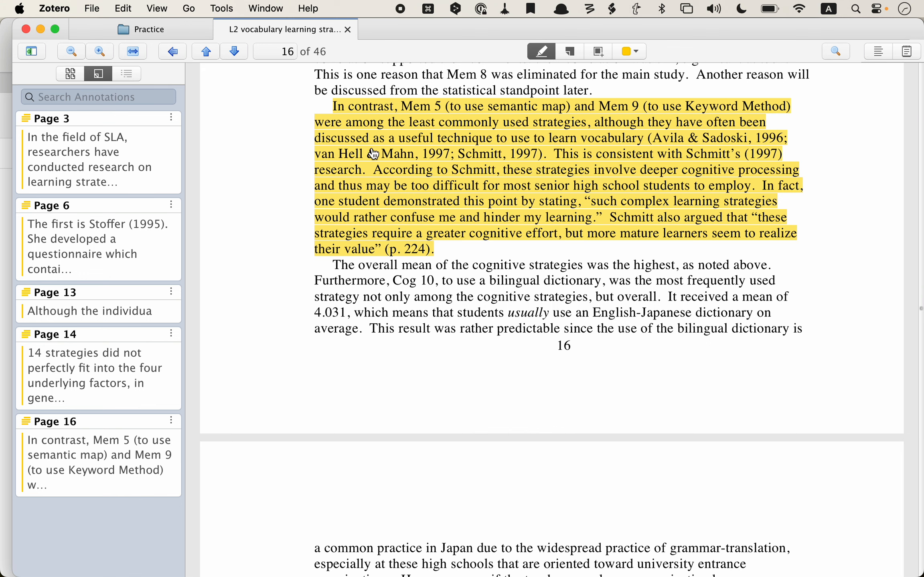
Step: Check the last quote in the library's Annotations note, then return to the Kudo PDF reader
click(170, 29)
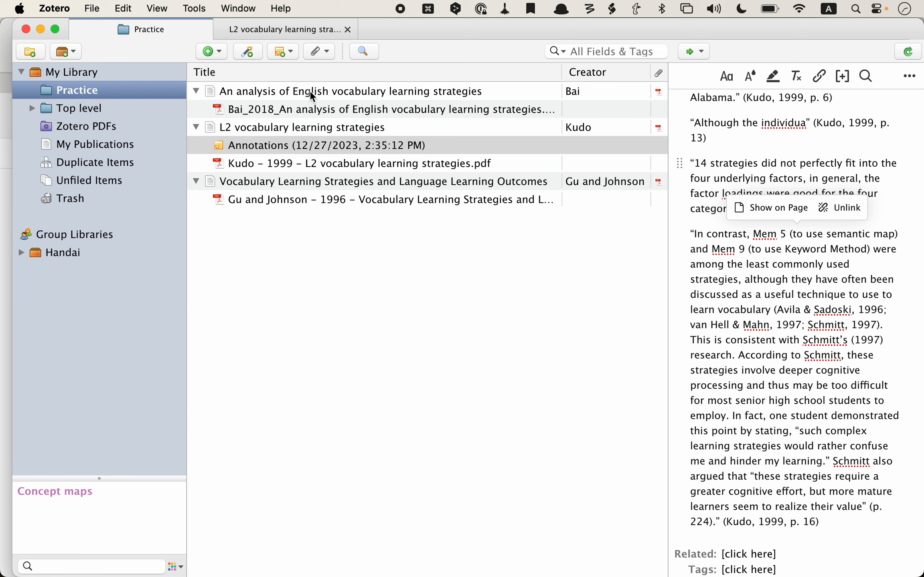
click(906, 220)
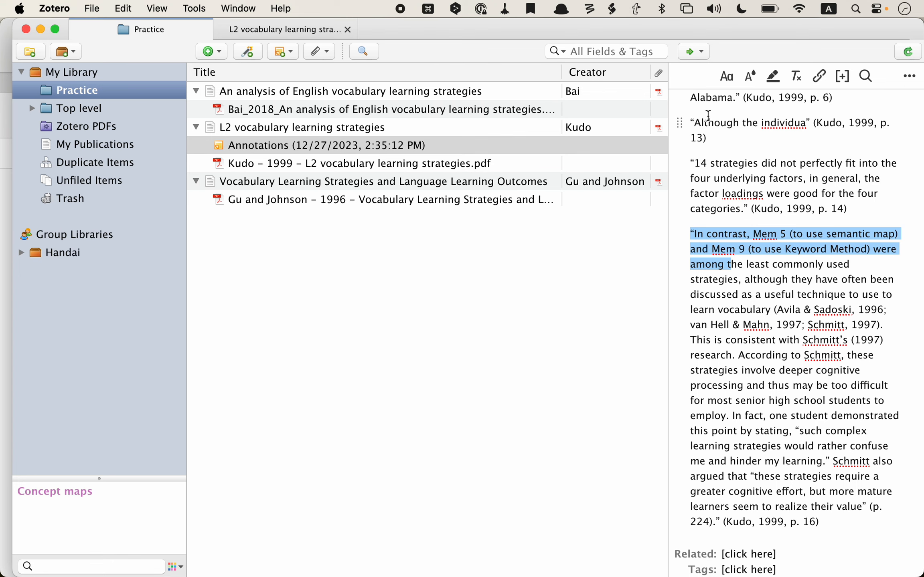
click(315, 31)
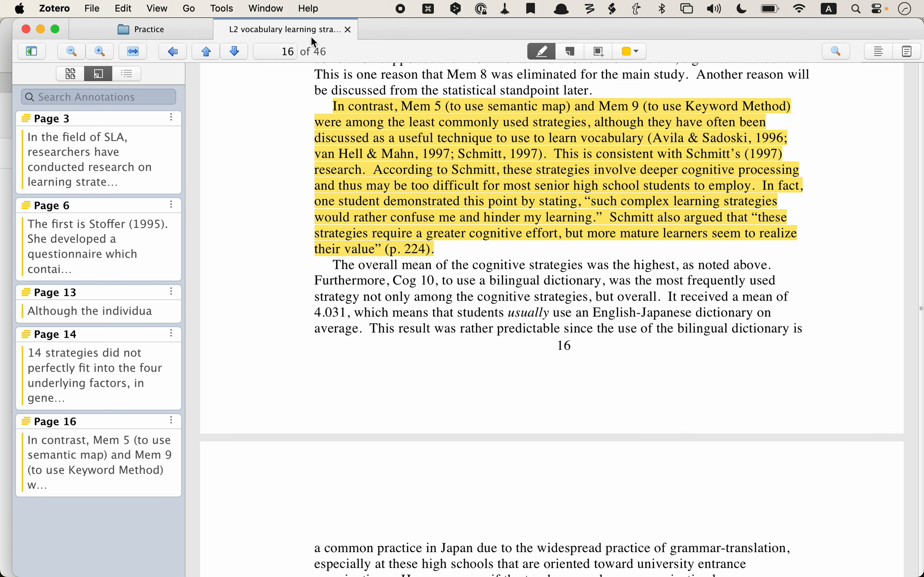
scroll(219, 218, up, 10)
scroll(218, 217, down, 20)
scroll(220, 221, down, 6)
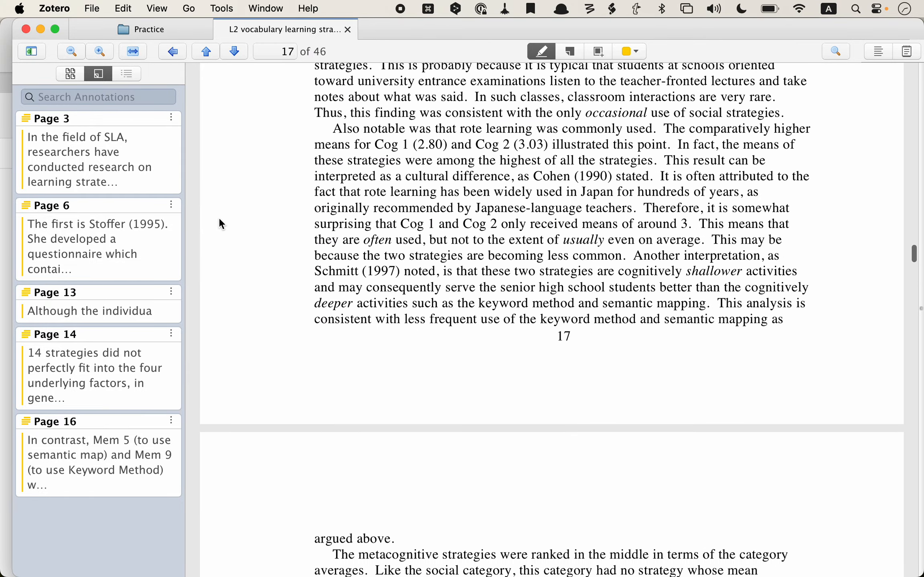
Step: Jump to the page 6, 3, 13, 14 and 16 highlights from the sidebar, then return to the library
click(114, 228)
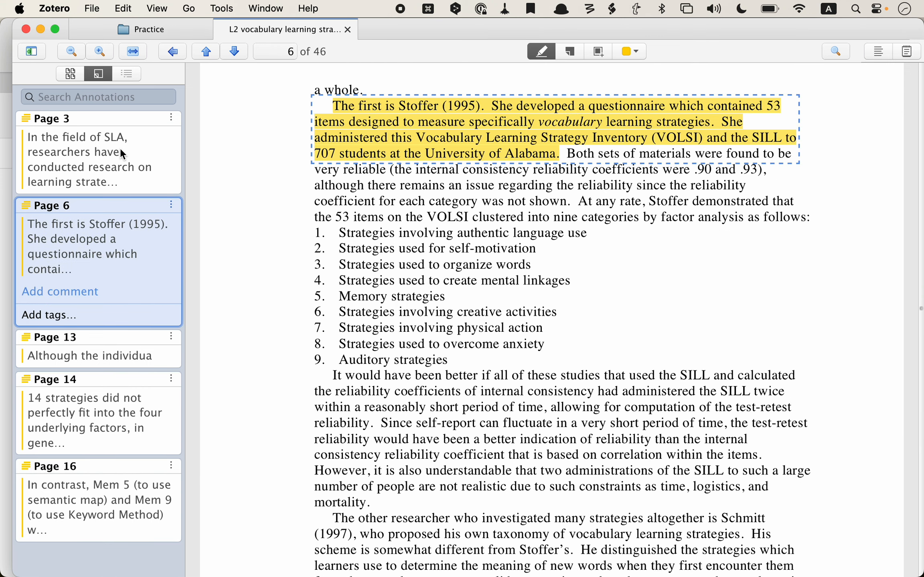
click(92, 143)
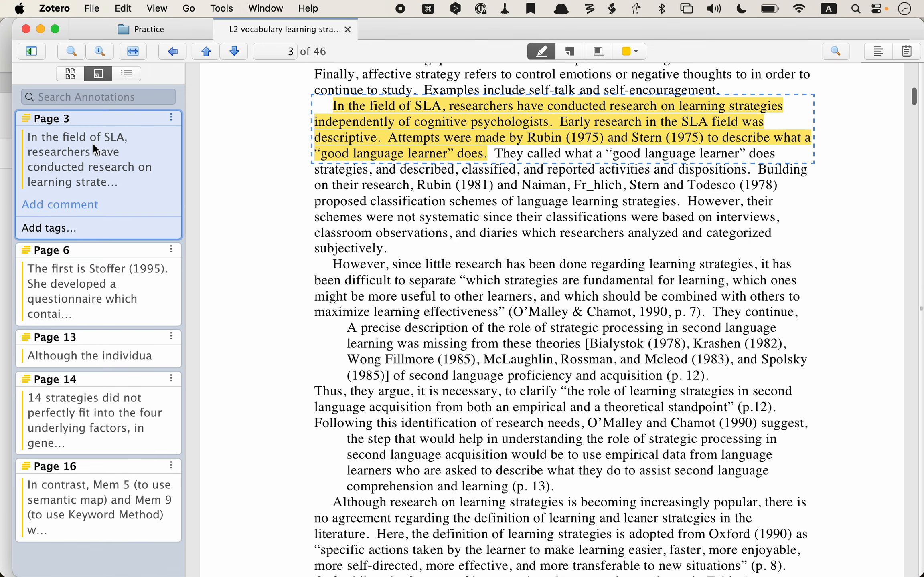
click(86, 357)
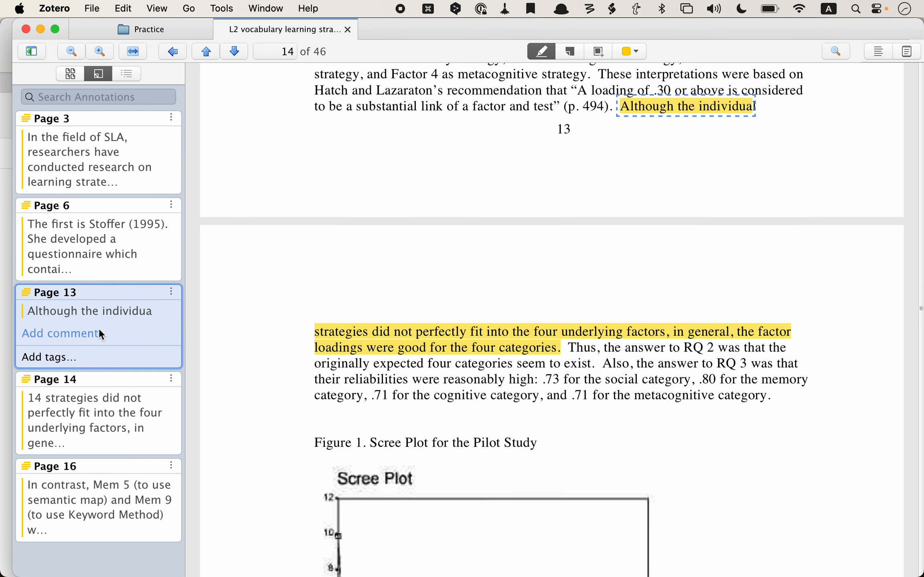
click(89, 419)
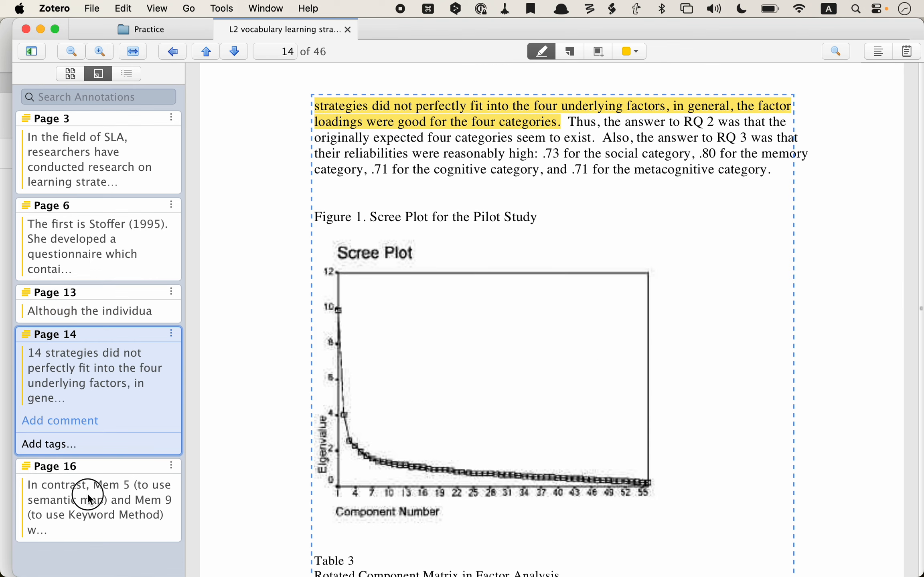
click(88, 493)
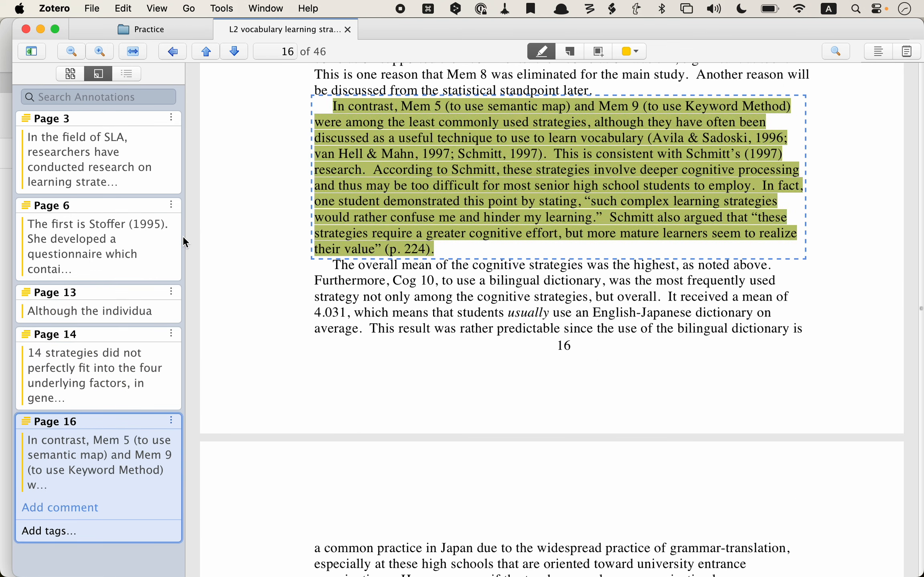
click(175, 25)
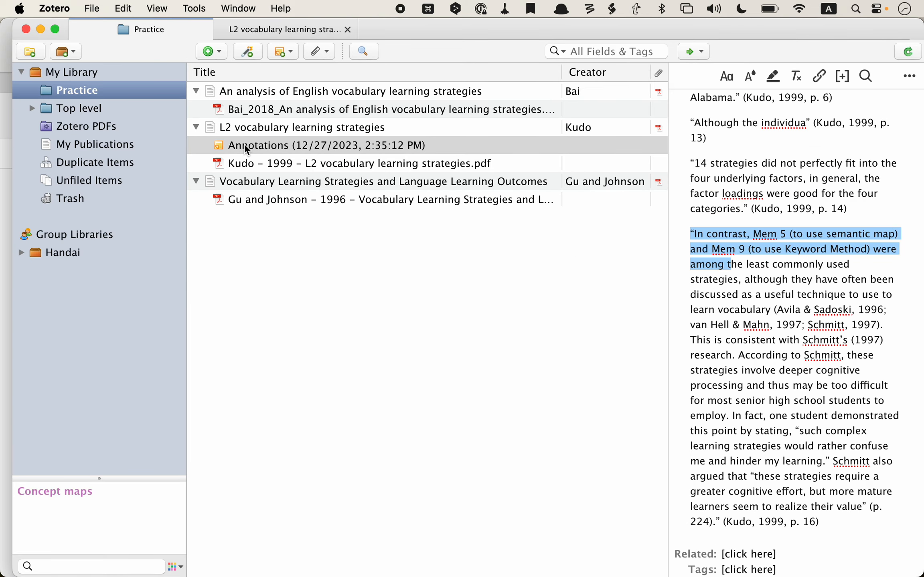
click(252, 128)
right_click(252, 129)
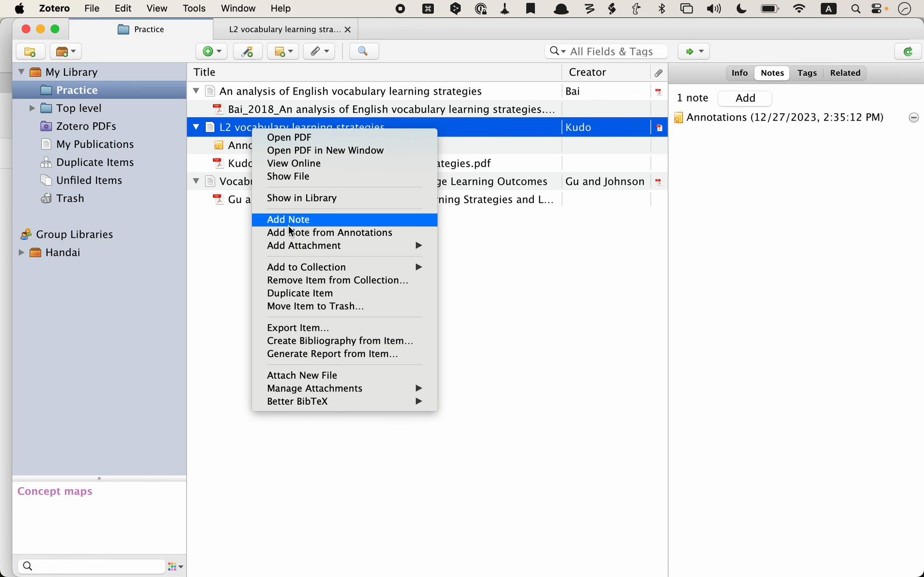
click(233, 242)
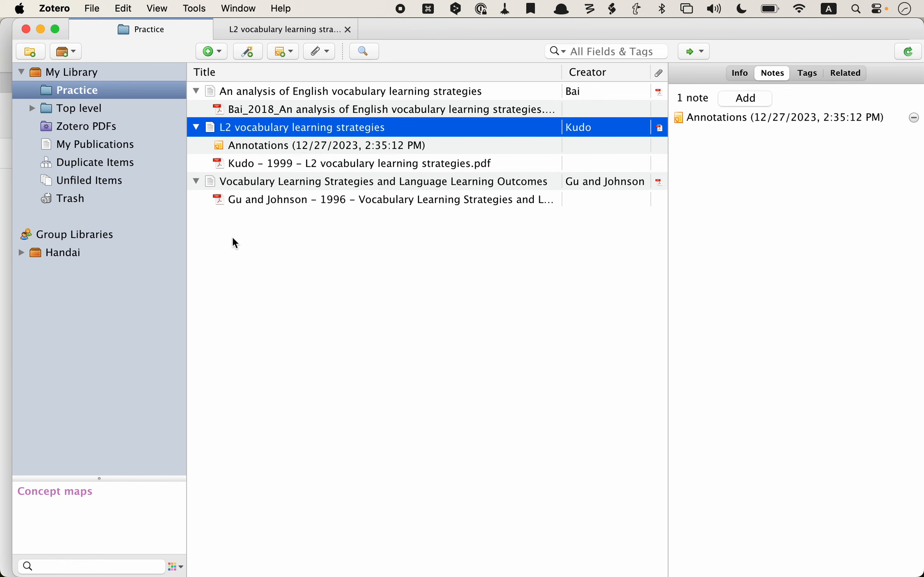
click(284, 145)
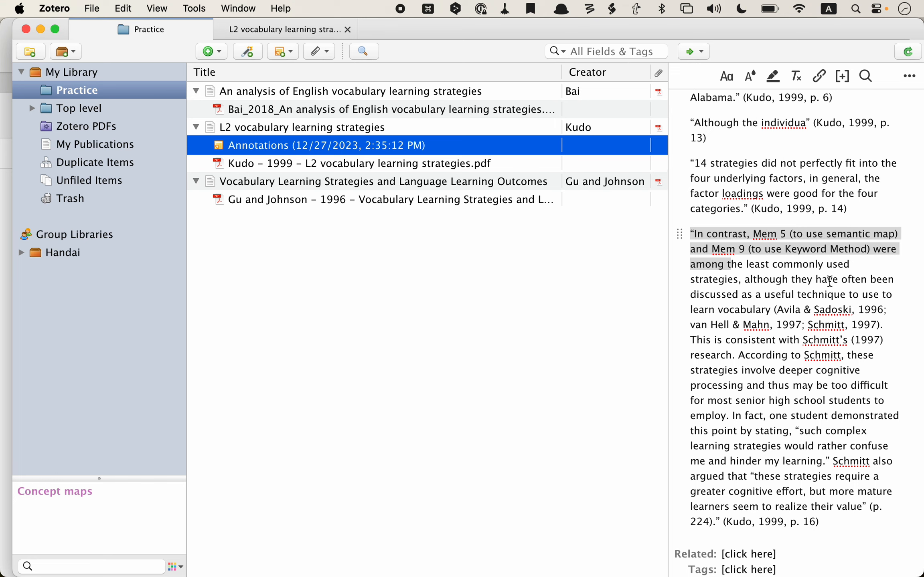
scroll(829, 282, up, 10)
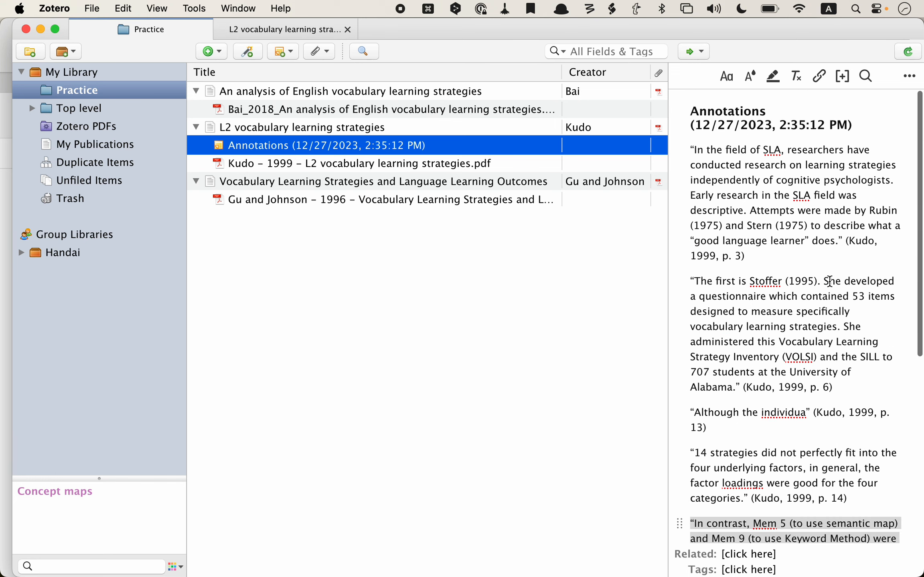
scroll(829, 282, down, 10)
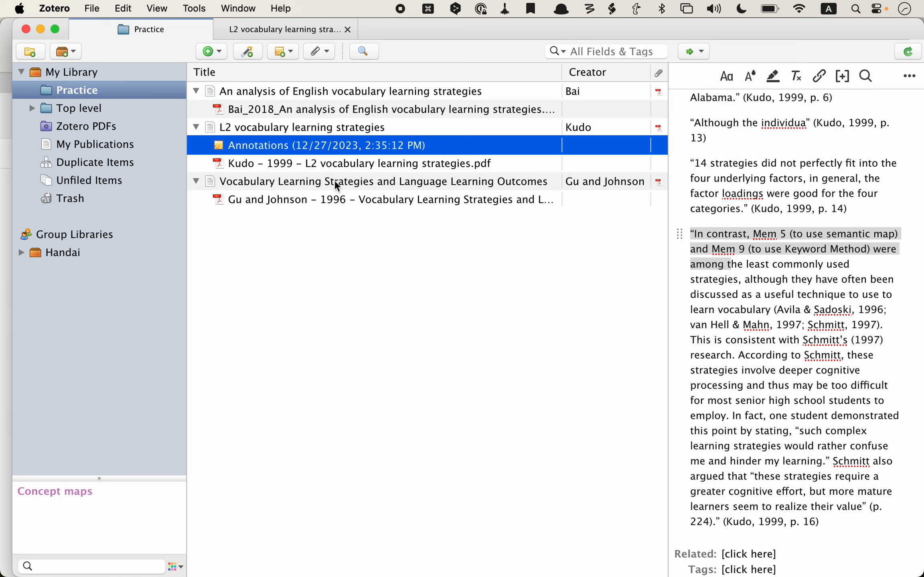
Step: Open the Gu and Johnson 1996 PDF attachment in its own reader tab
click(354, 200)
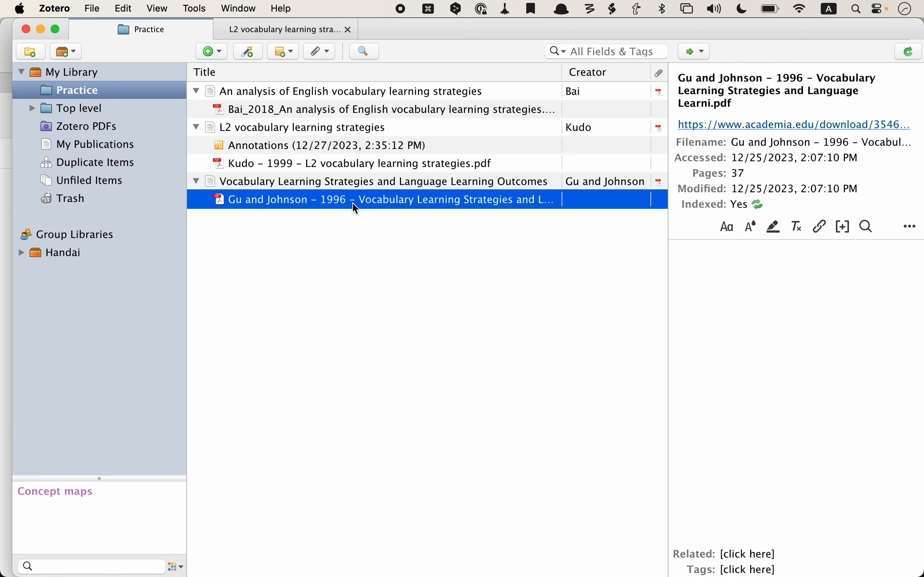
double_click(354, 204)
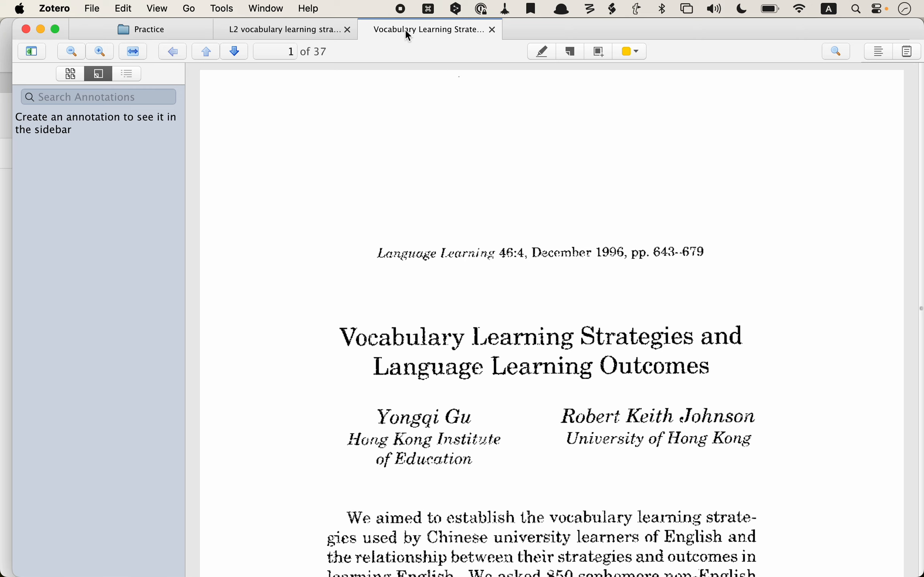
click(303, 30)
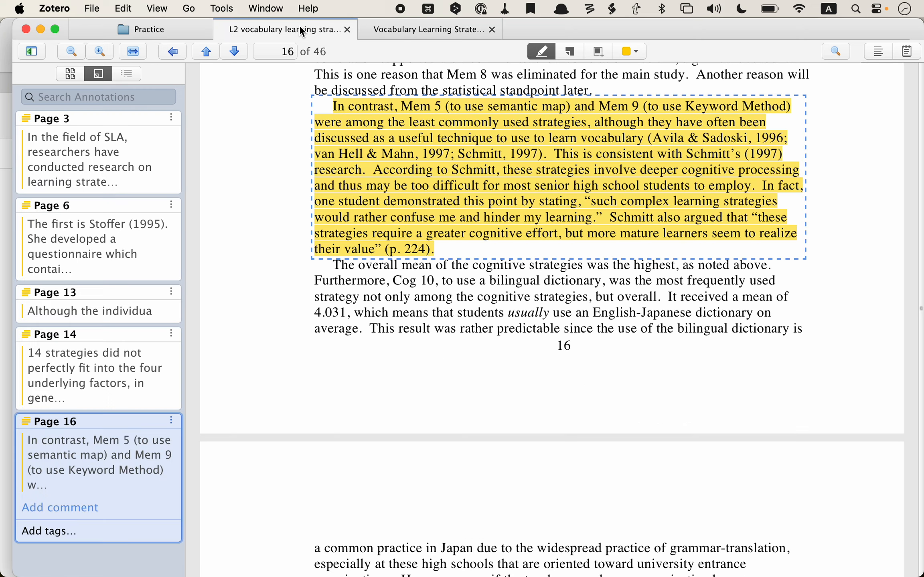
click(390, 31)
click(145, 32)
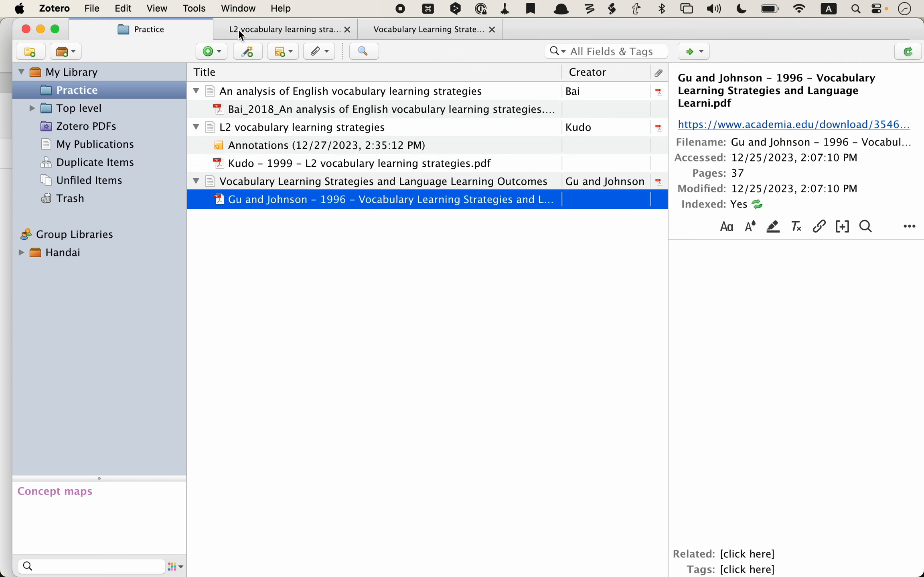
click(261, 30)
click(398, 33)
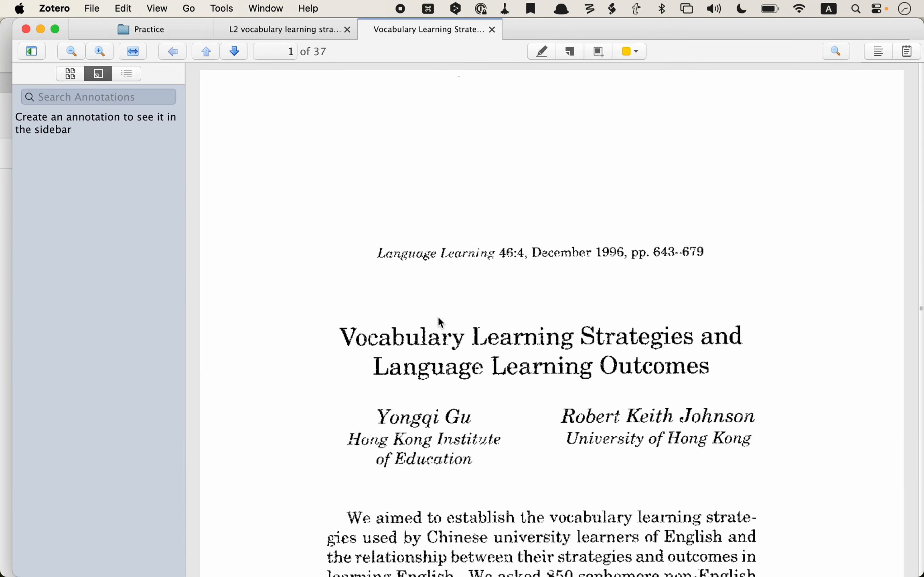
scroll(439, 321, down, 10)
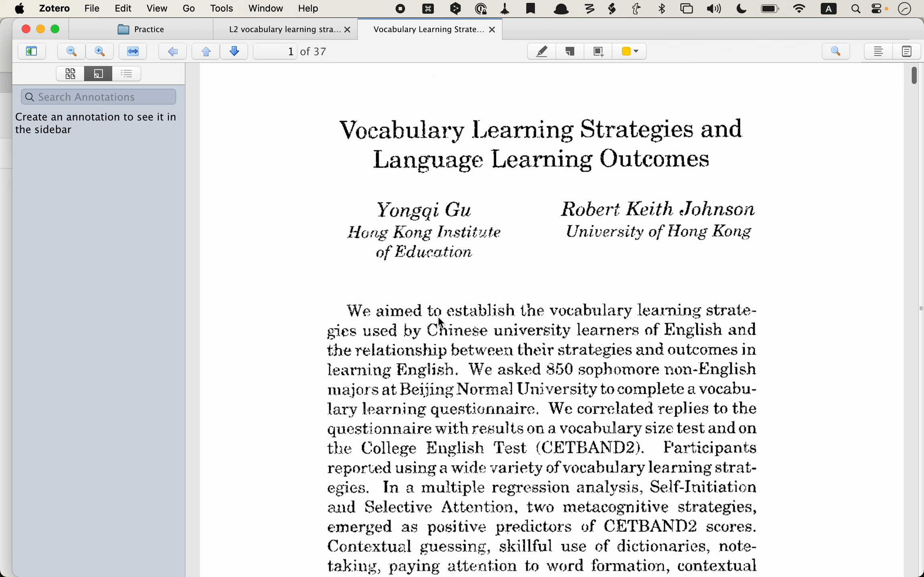
scroll(440, 320, down, 8)
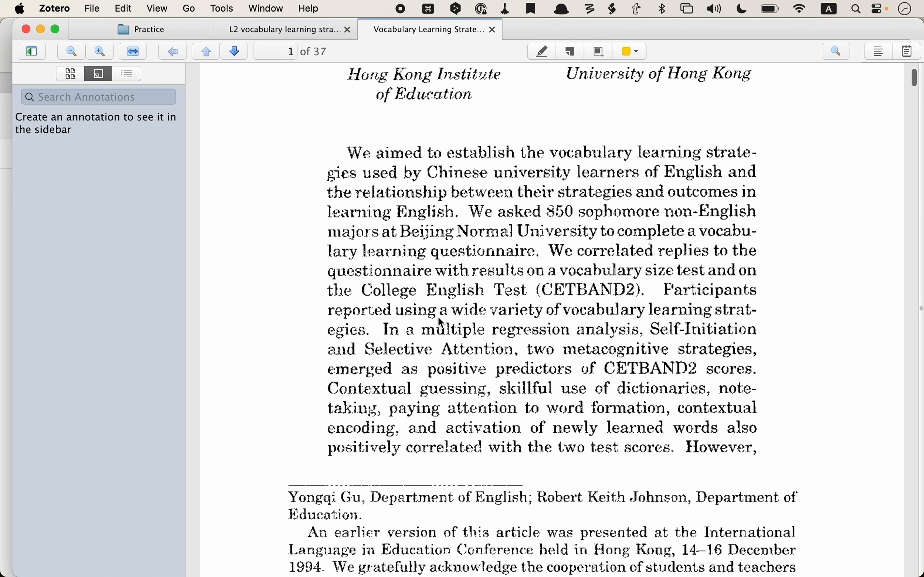
scroll(438, 315, down, 3)
Step: Turn on the Highlight Text tool and begin on the abstract's first sentence
click(350, 103)
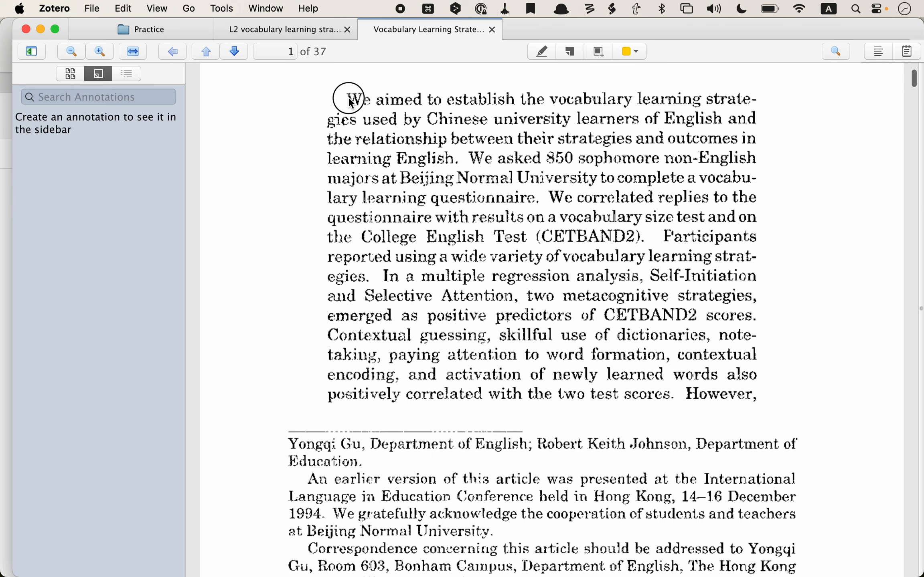
click(542, 52)
click(543, 54)
click(351, 100)
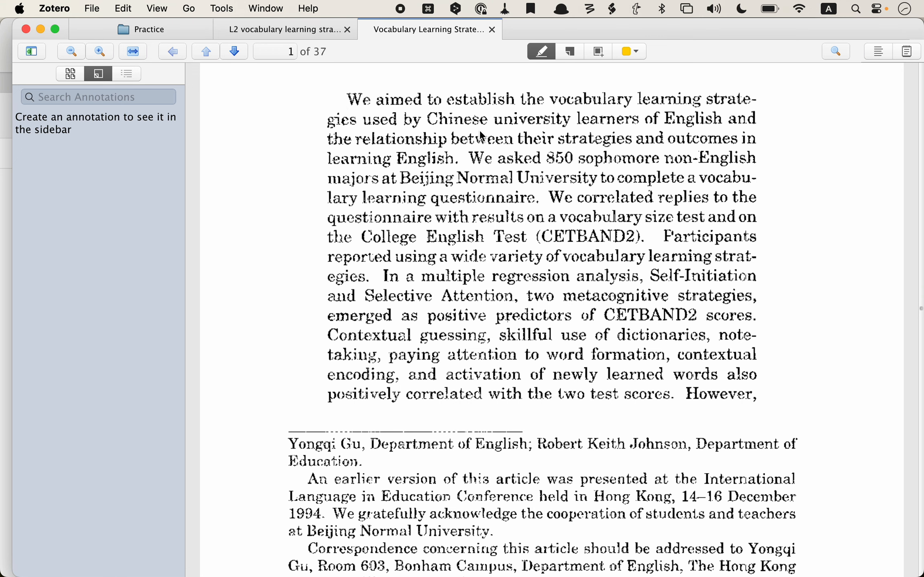
scroll(480, 132, up, 10)
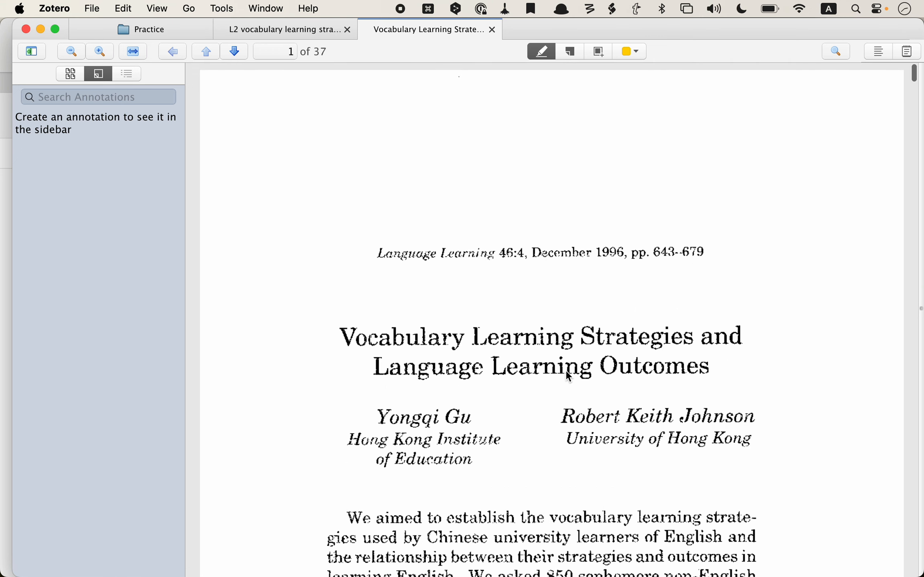